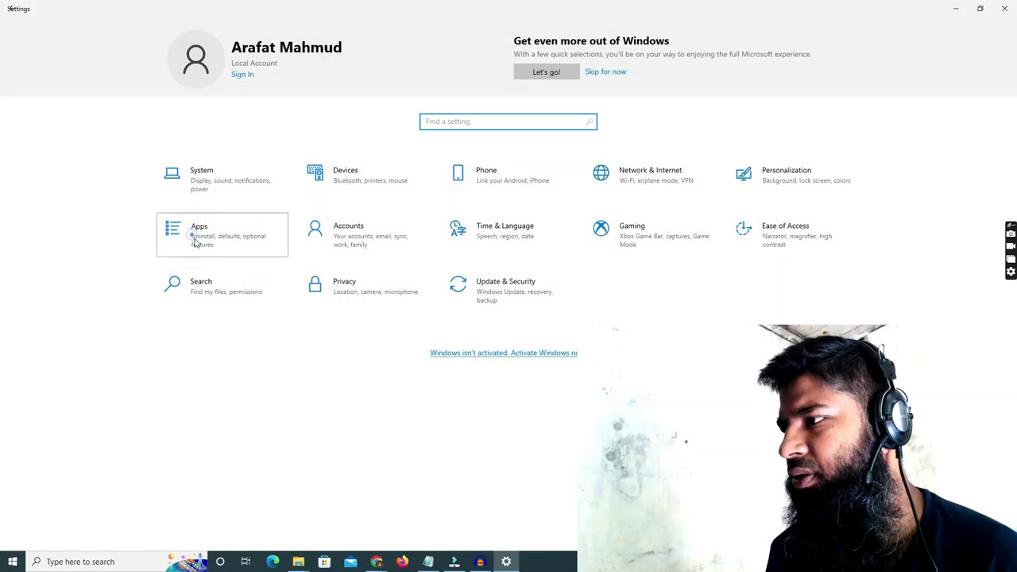
Open Apps & features from the Settings home page and browse the 57 installed apps
left_click(198, 240)
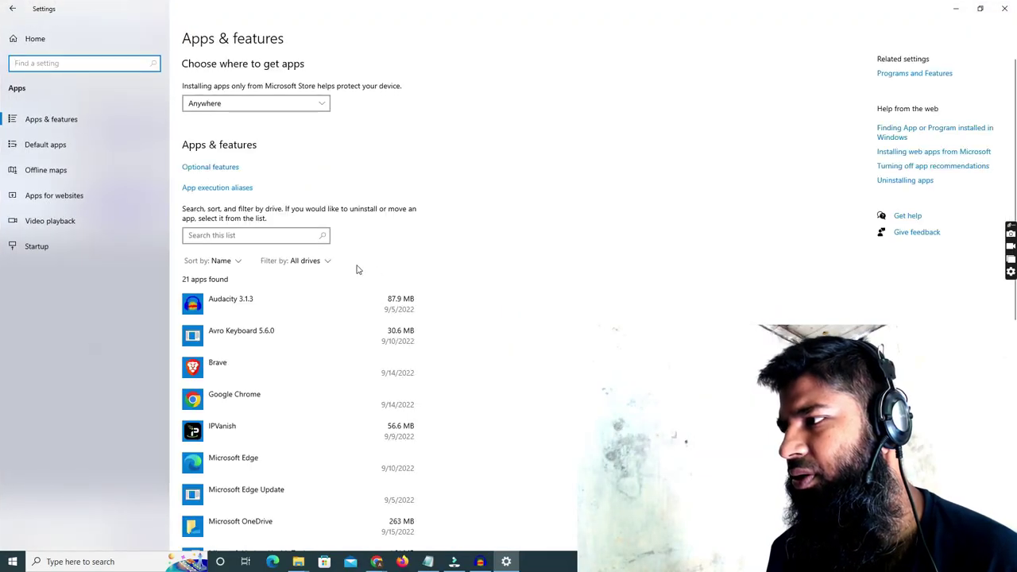
scroll(349, 317, "down", 15)
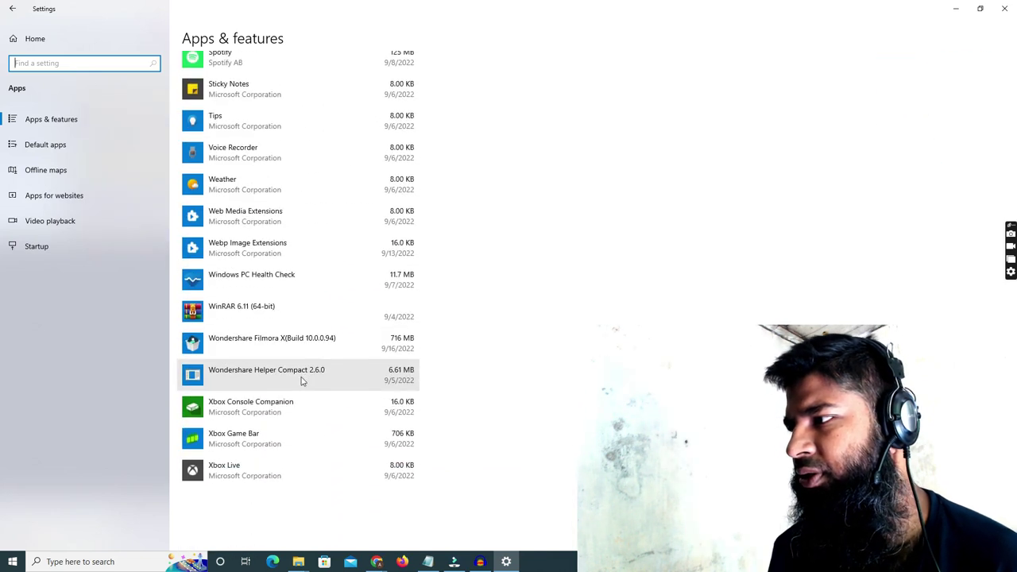
scroll(242, 476, "up", 5)
scroll(243, 475, "up", 10)
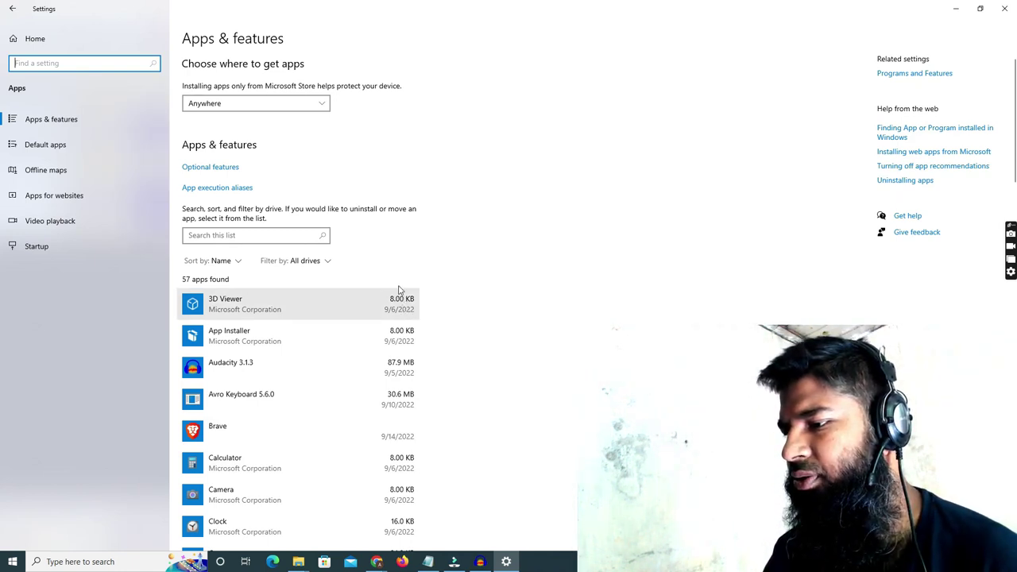
scroll(385, 266, "down", 3)
scroll(381, 259, "down", 8)
scroll(382, 261, "down", 5)
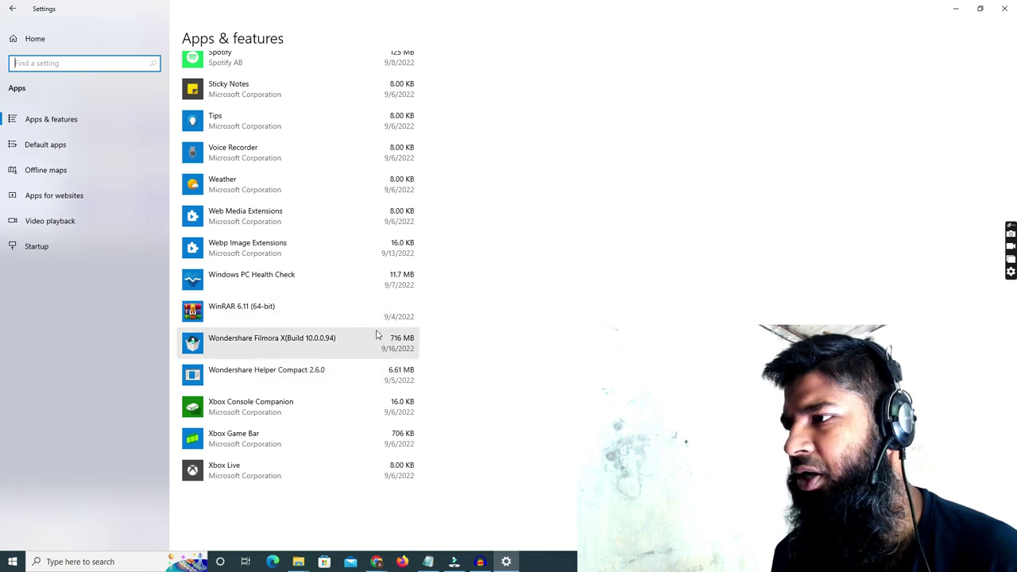
scroll(349, 333, "up", 1)
scroll(337, 331, "up", 15)
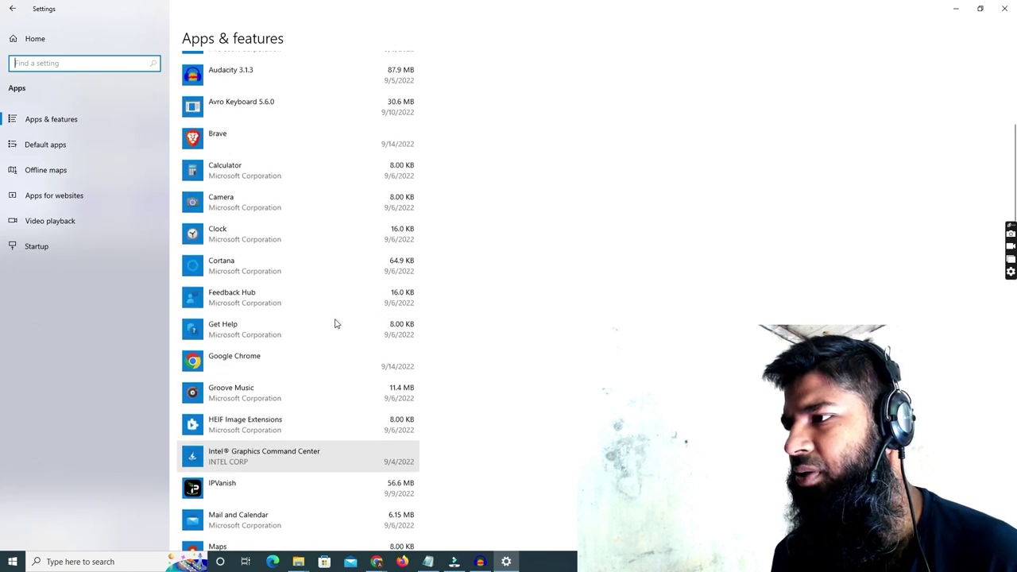
scroll(335, 323, "up", 5)
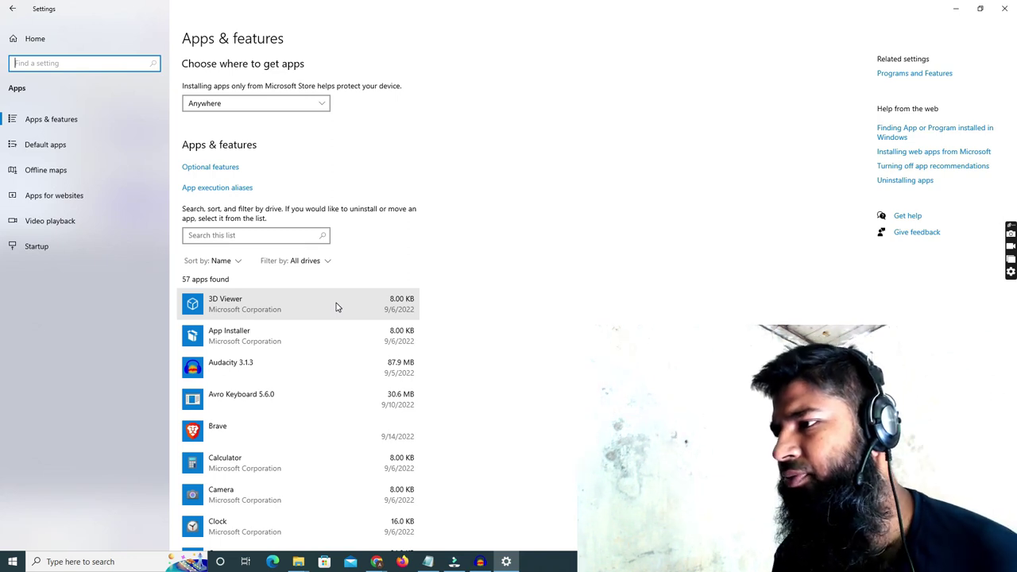
scroll(336, 307, "down", 3)
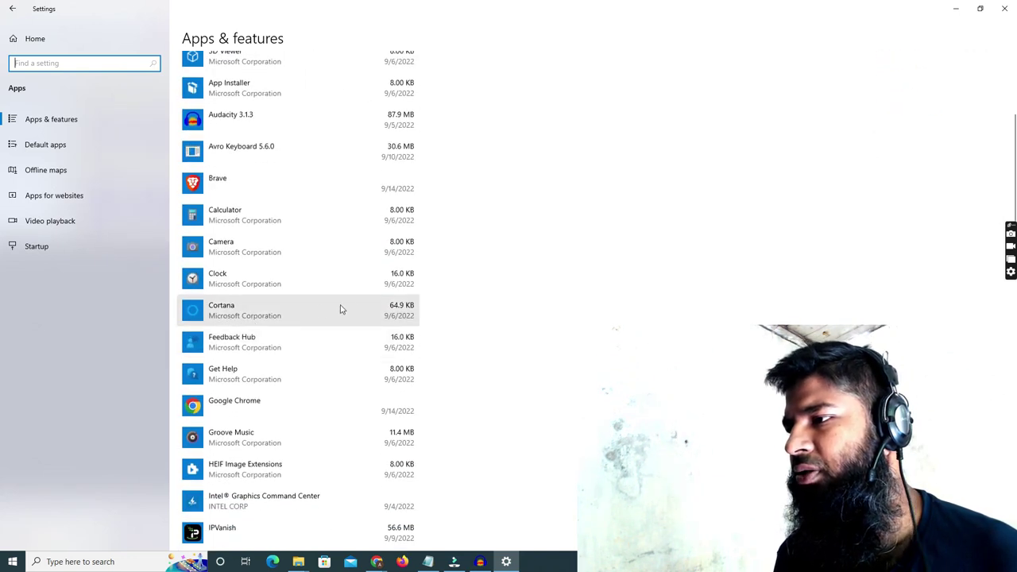
scroll(359, 302, "down", 6)
scroll(379, 291, "down", 10)
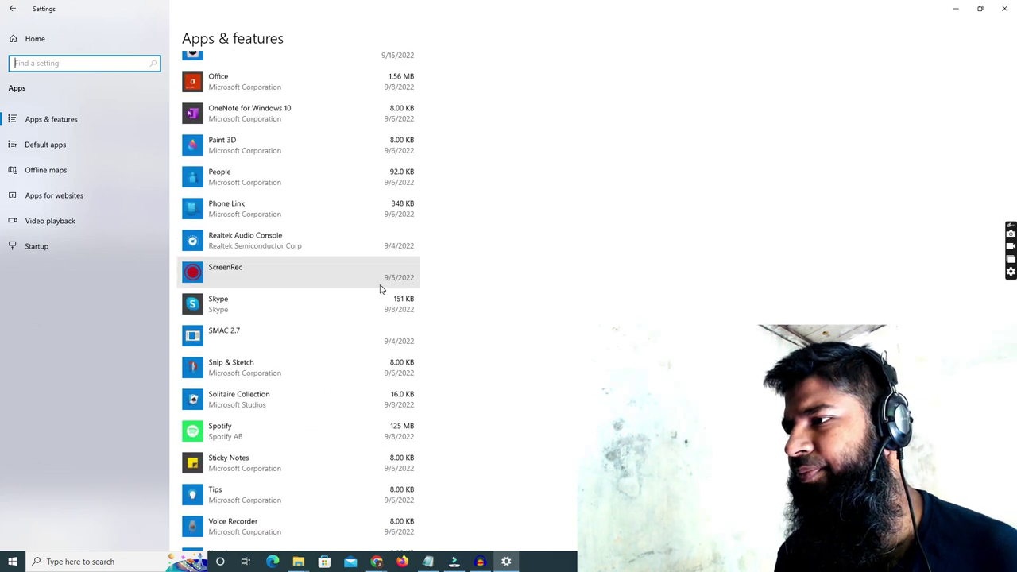
scroll(417, 273, "up", 20)
scroll(415, 240, "down", 1)
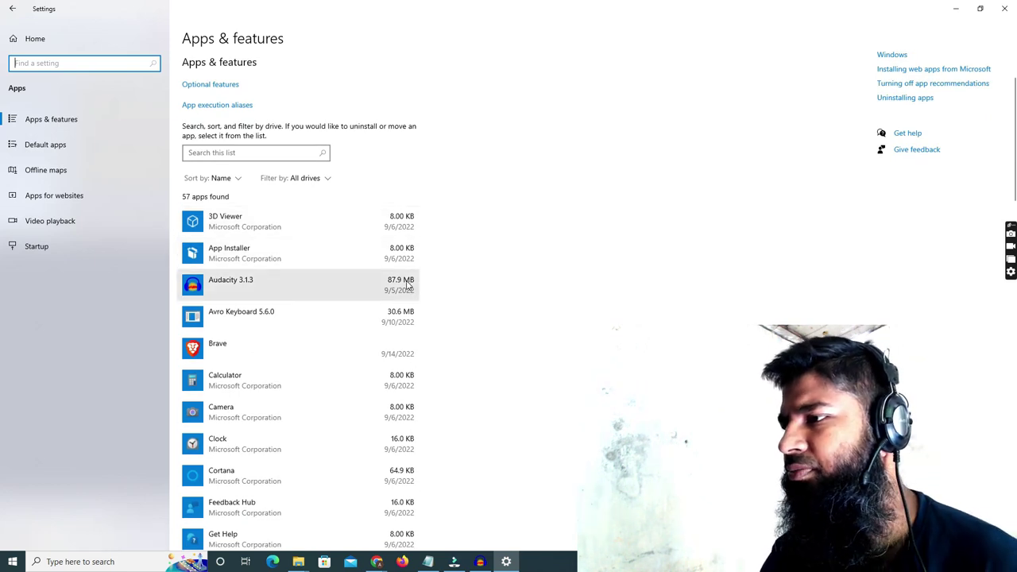
scroll(418, 312, "down", 20)
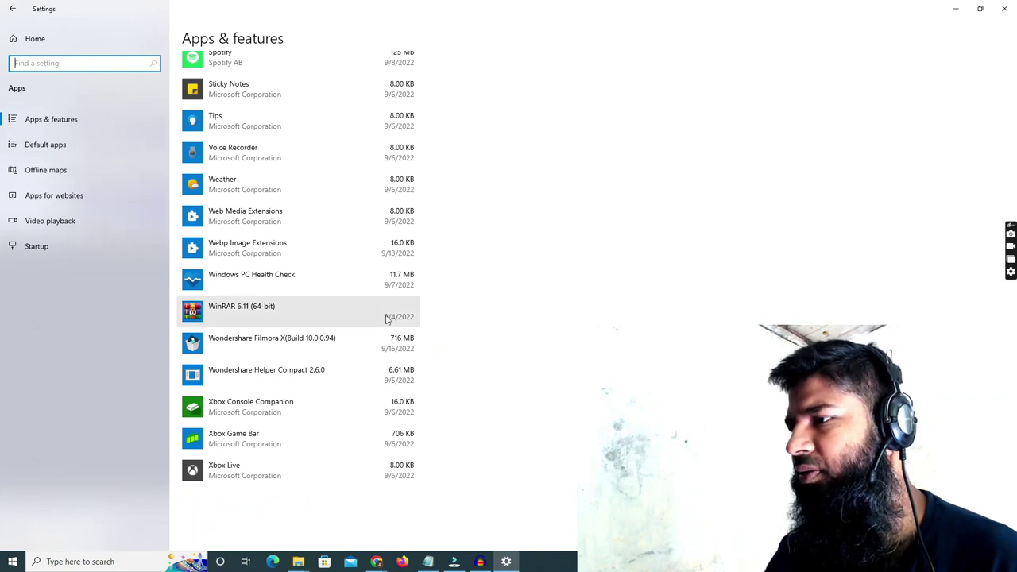
scroll(383, 314, "up", 20)
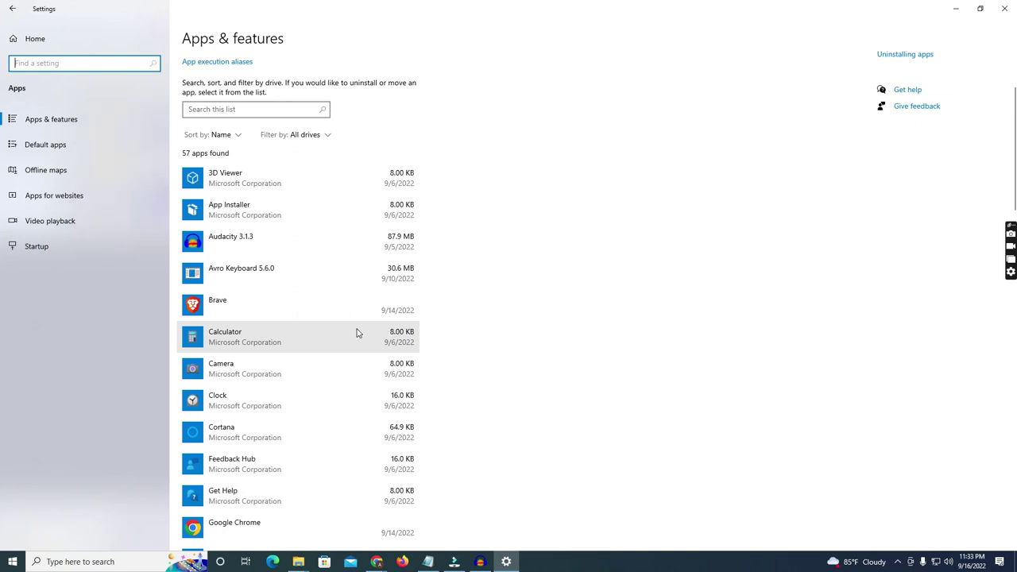
Scroll up and down through the Apps & features list of installed apps
scroll(405, 357, "down", 15)
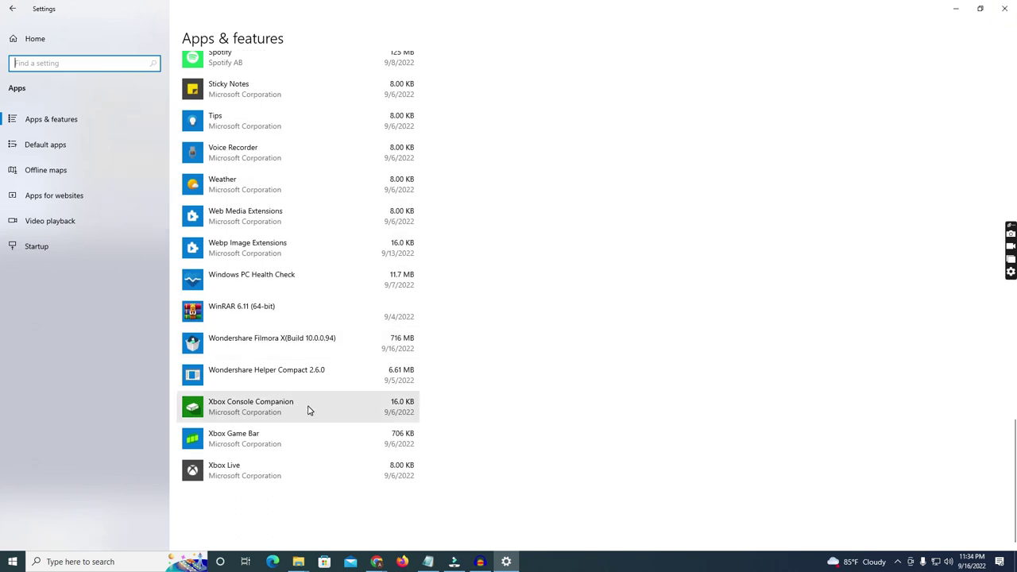
scroll(339, 419, "up", 15)
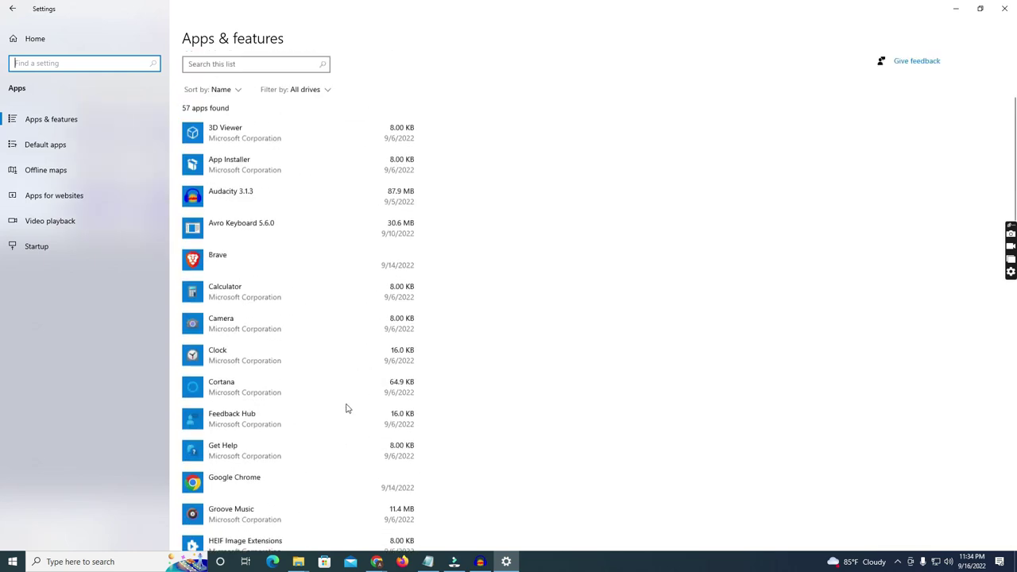
scroll(345, 408, "up", 2)
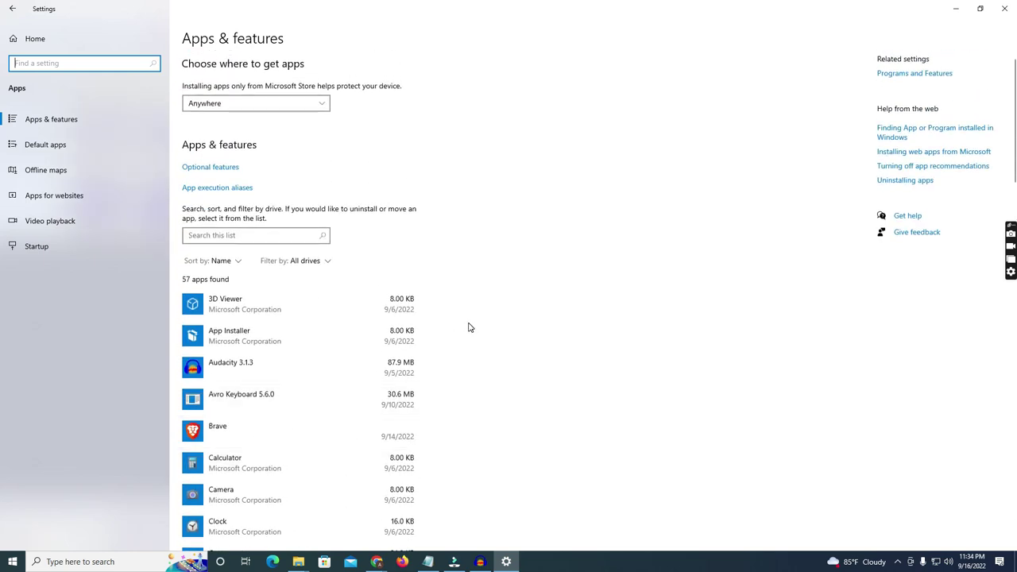
scroll(511, 308, "down", 2)
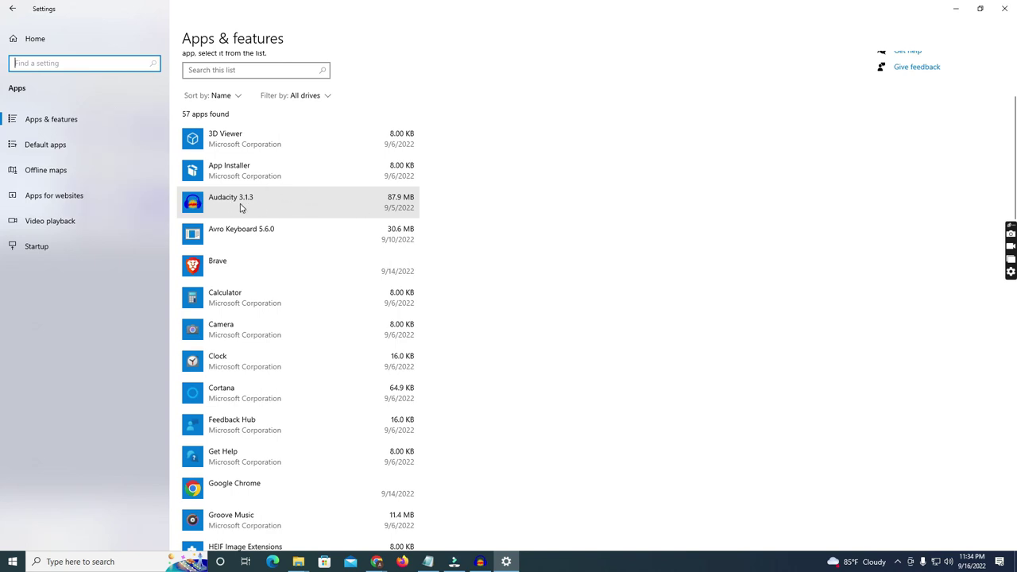
scroll(278, 204, "down", 3)
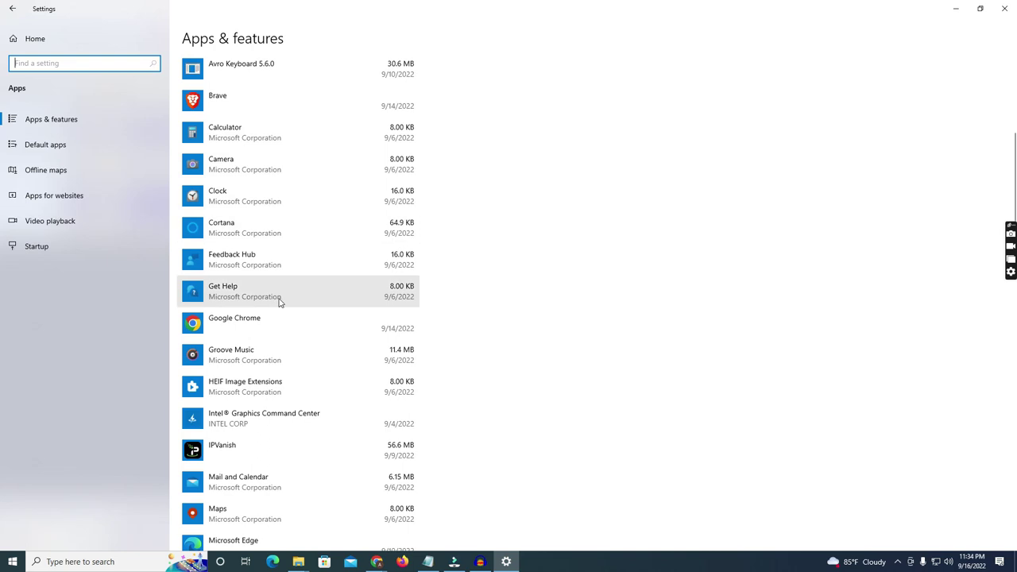
scroll(271, 308, "down", 2)
scroll(271, 313, "down", 5)
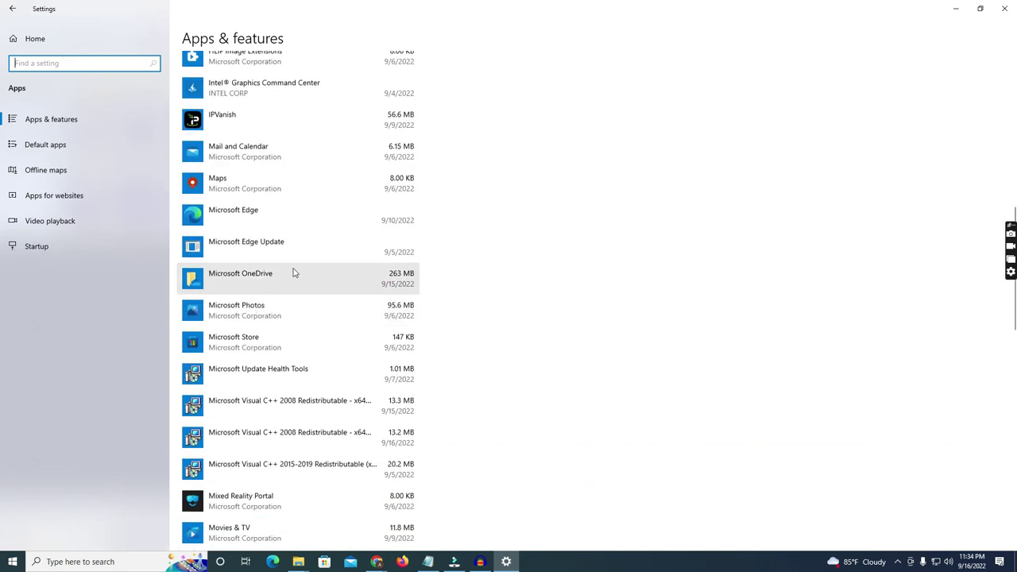
scroll(306, 268, "down", 5)
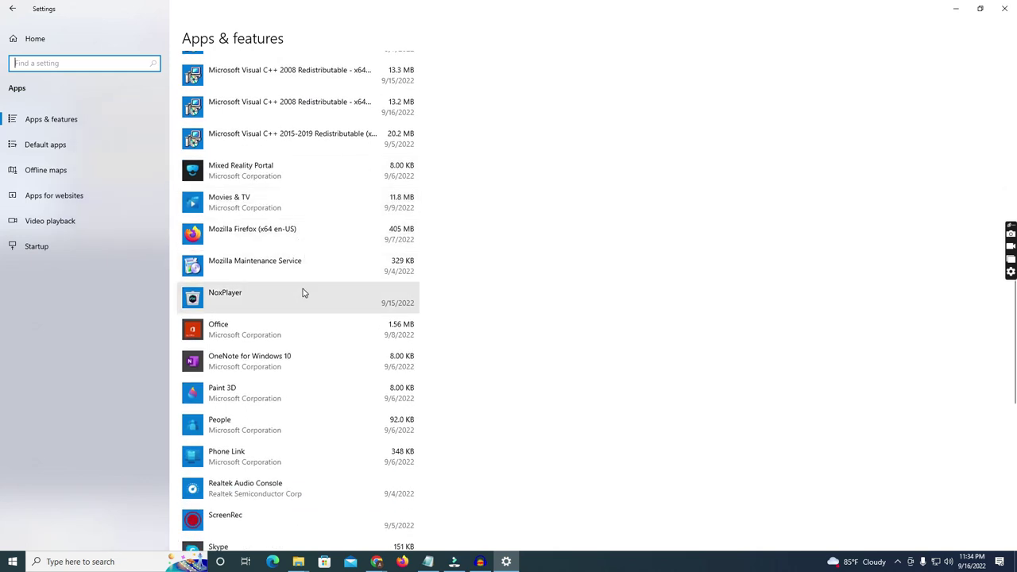
scroll(323, 272, "down", 3)
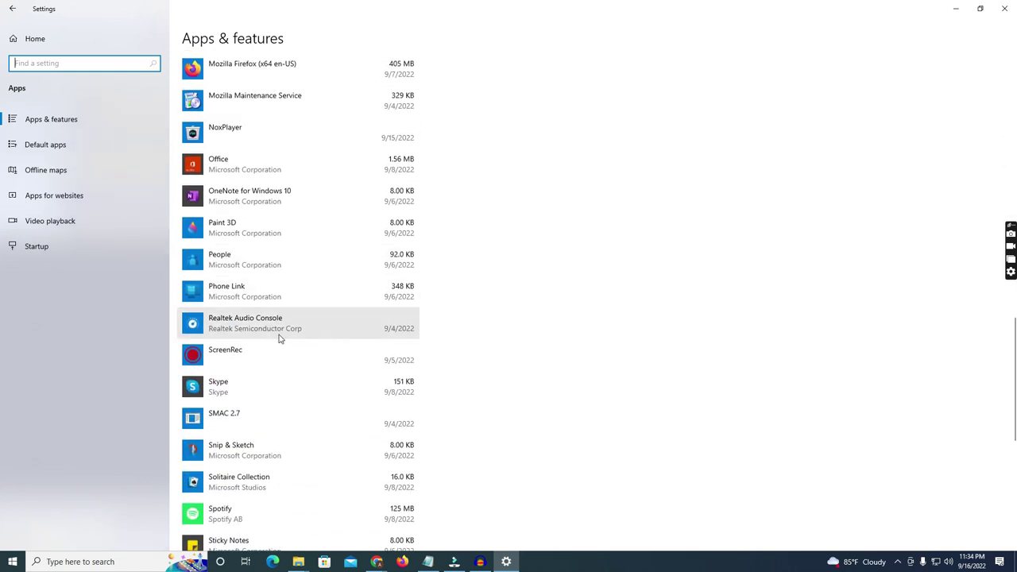
scroll(283, 338, "down", 3)
scroll(293, 321, "down", 5)
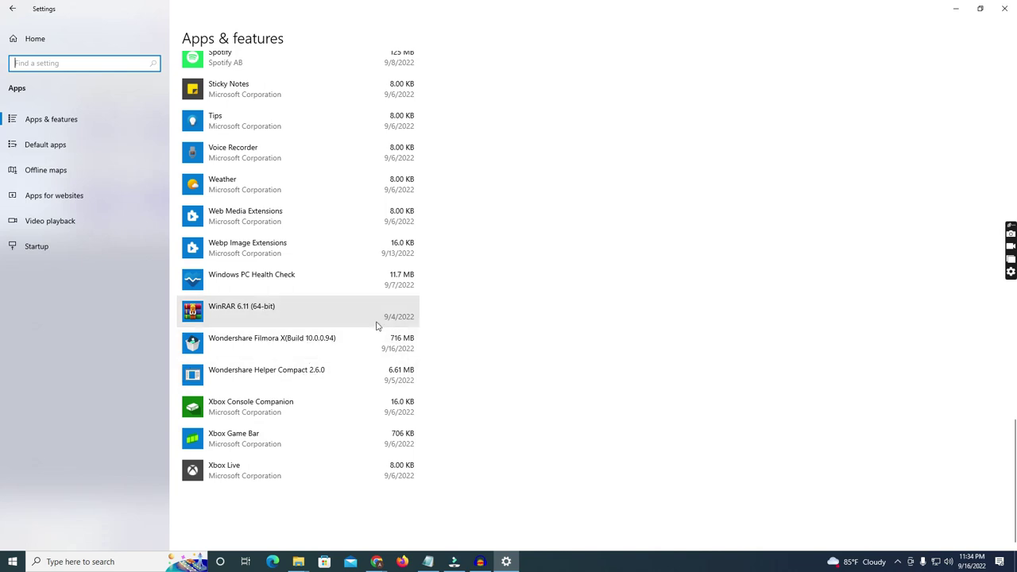
scroll(389, 314, "up", 20)
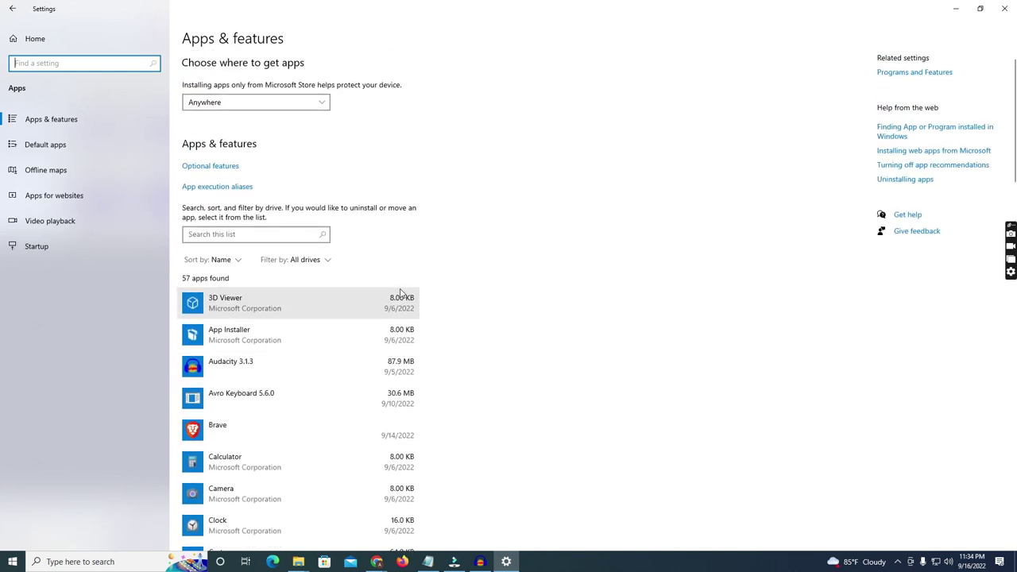
scroll(401, 294, "down", 2)
scroll(402, 294, "down", 1)
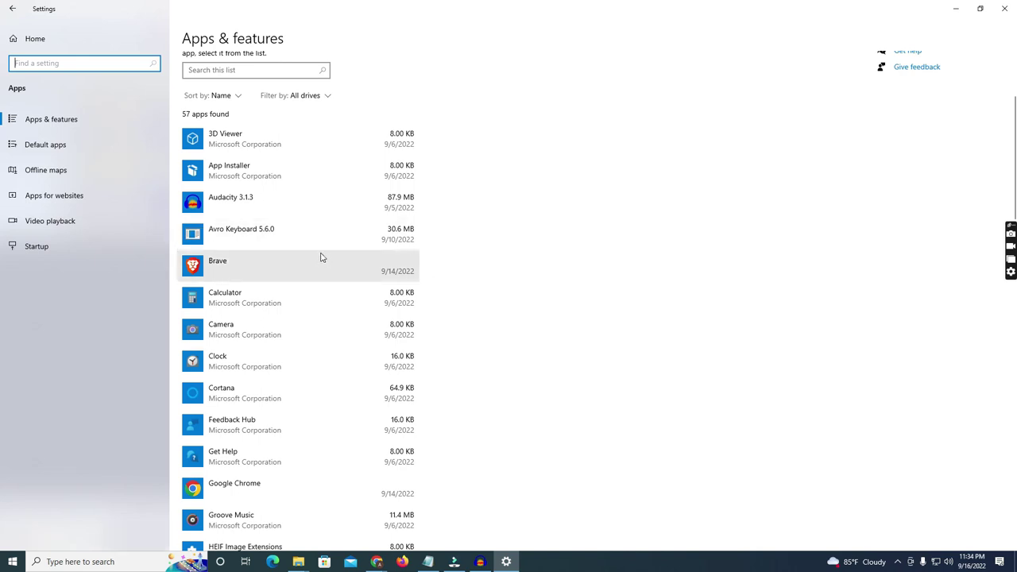
scroll(369, 252, "down", 15)
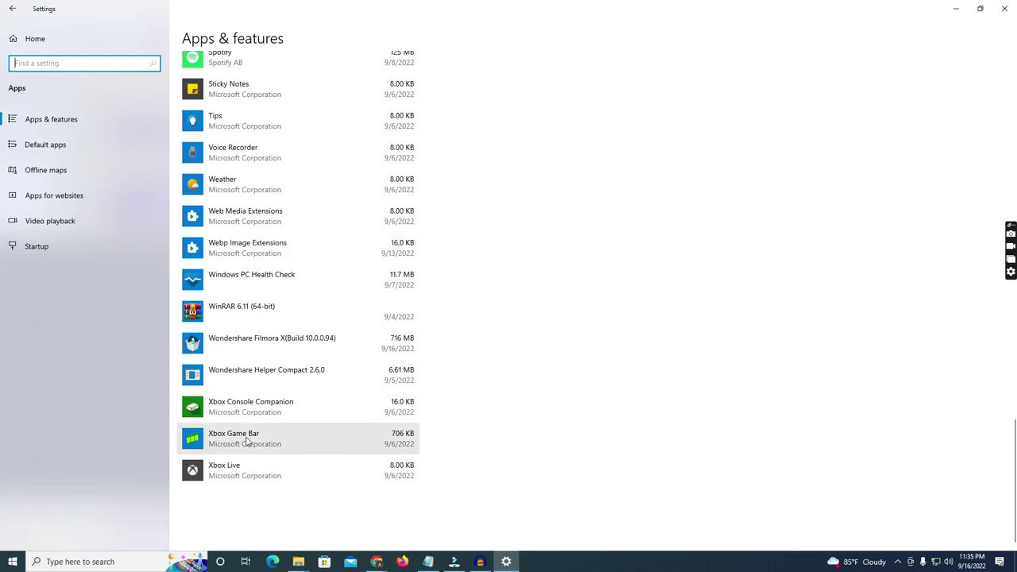
scroll(240, 314, "up", 4)
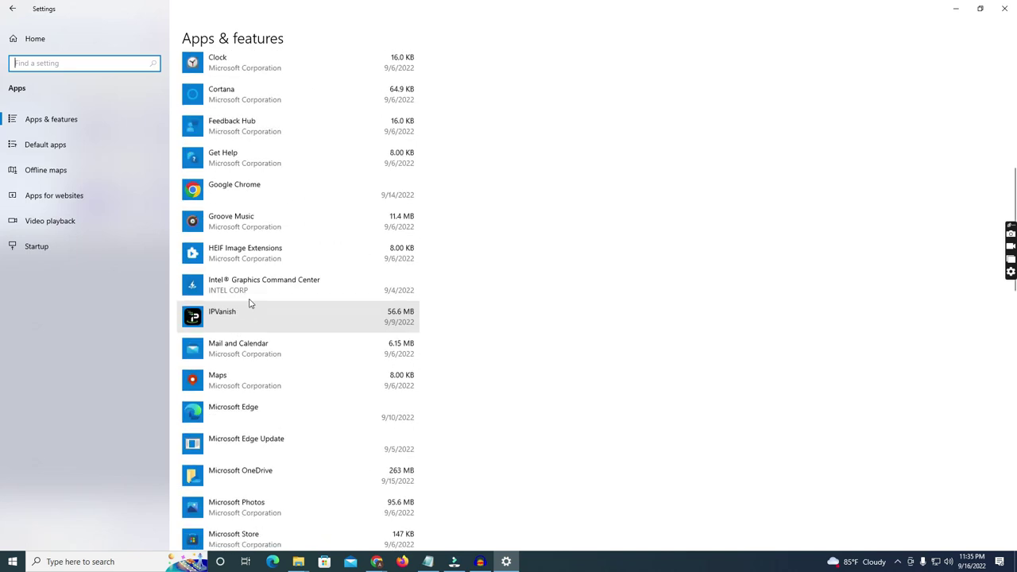
scroll(249, 302, "up", 5)
scroll(618, 320, "down", 3)
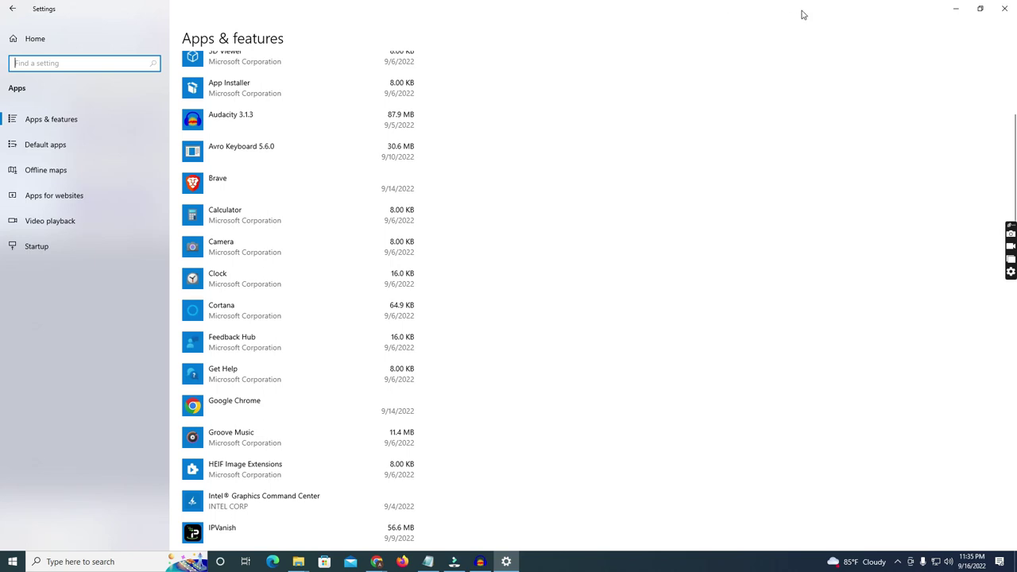
scroll(646, 191, "up", 3)
scroll(545, 279, "down", 7)
scroll(533, 313, "down", 8)
scroll(533, 304, "down", 6)
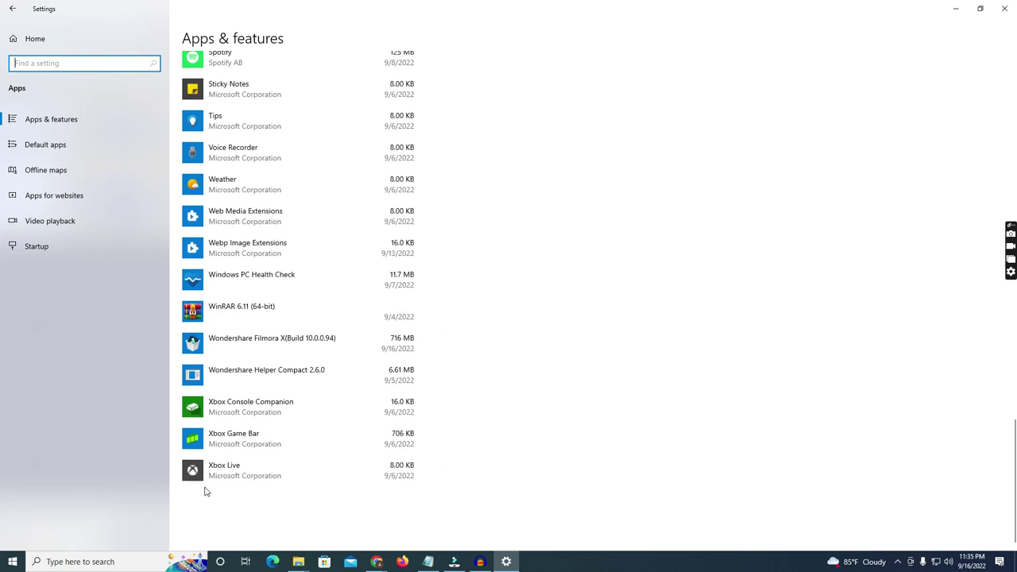
scroll(228, 461, "up", 6)
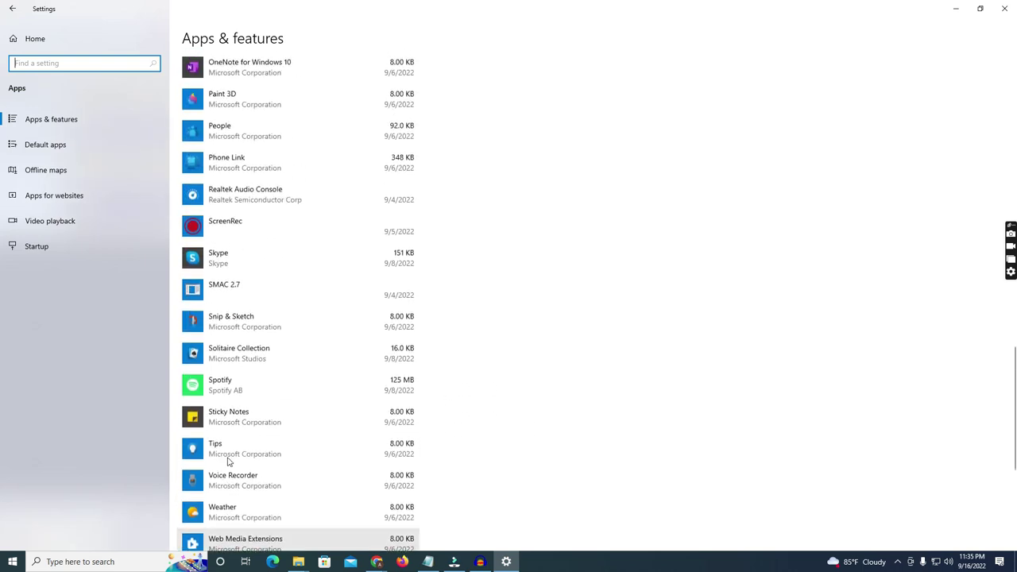
scroll(302, 467, "up", 10)
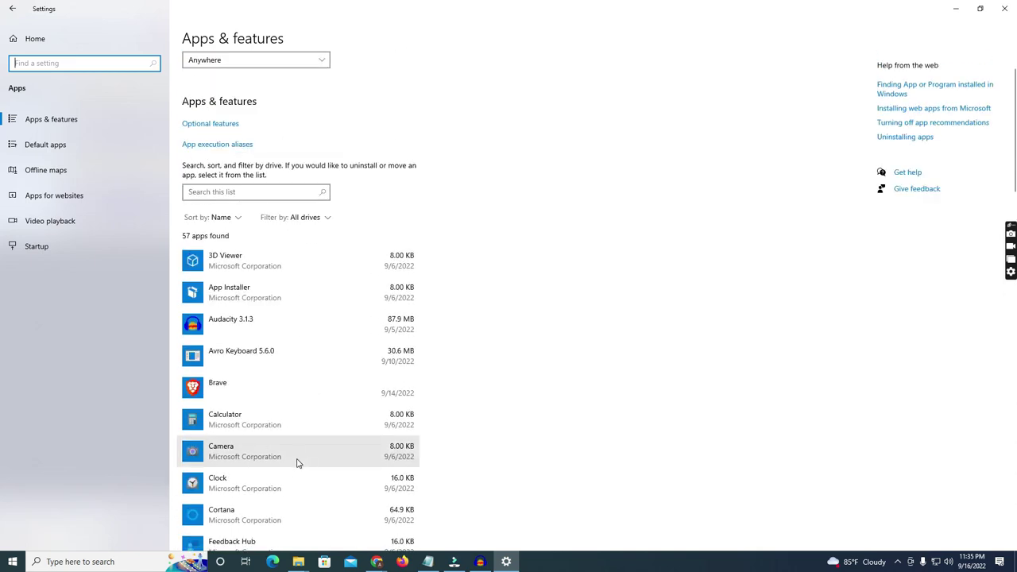
scroll(304, 300, "down", 3)
scroll(306, 301, "down", 3)
scroll(307, 305, "down", 8)
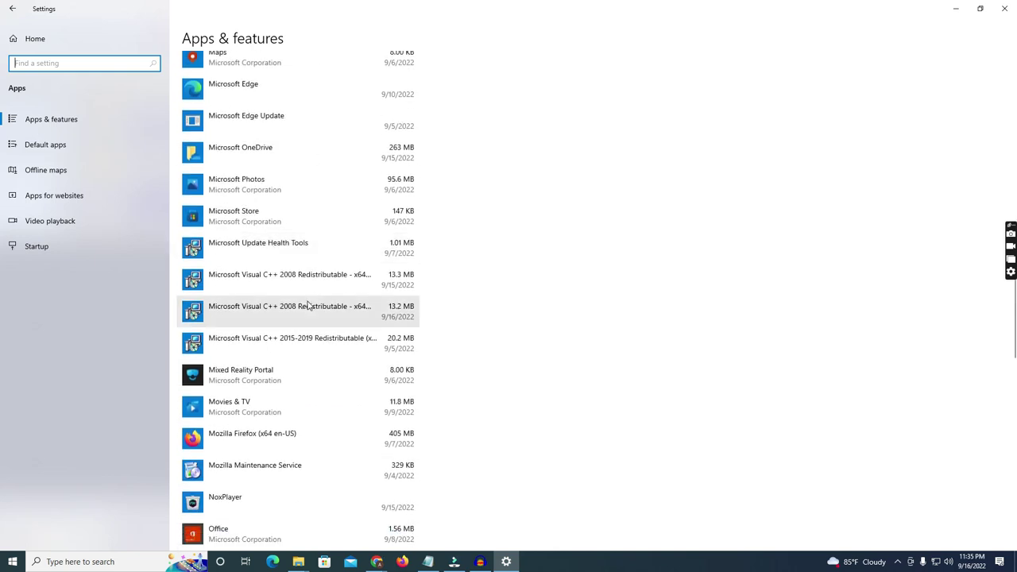
scroll(309, 308, "down", 3)
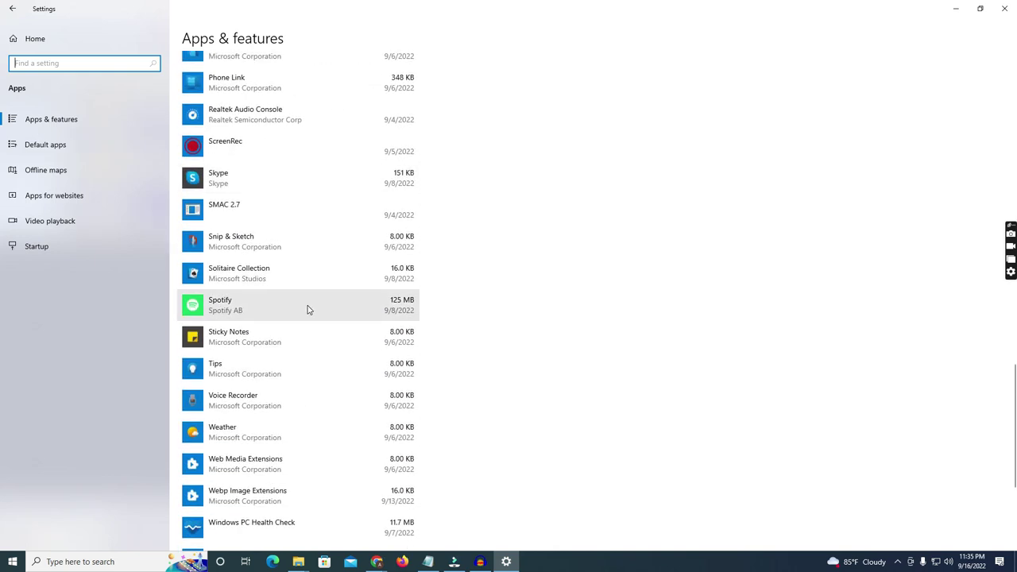
scroll(309, 310, "down", 3)
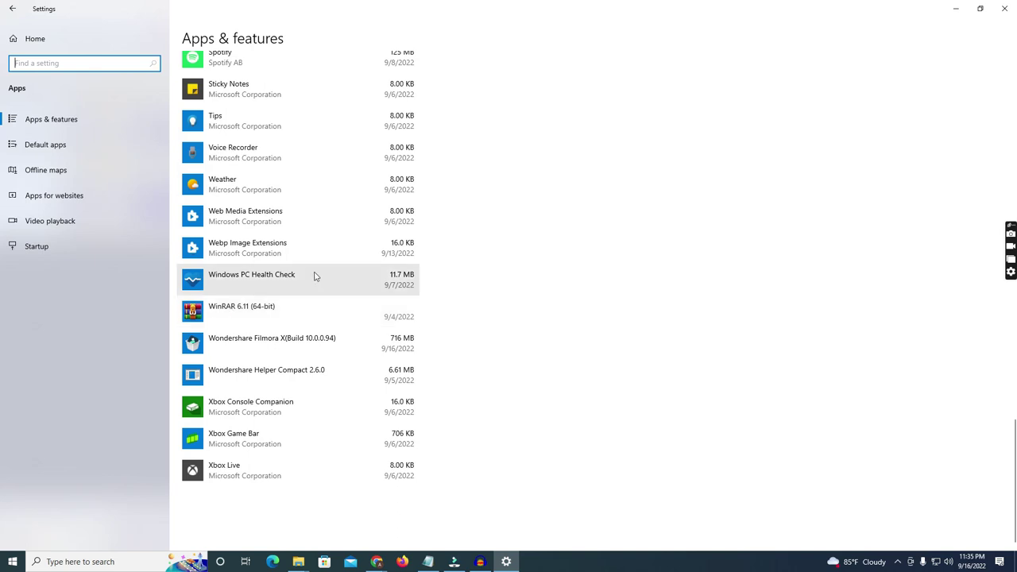
scroll(309, 272, "up", 3)
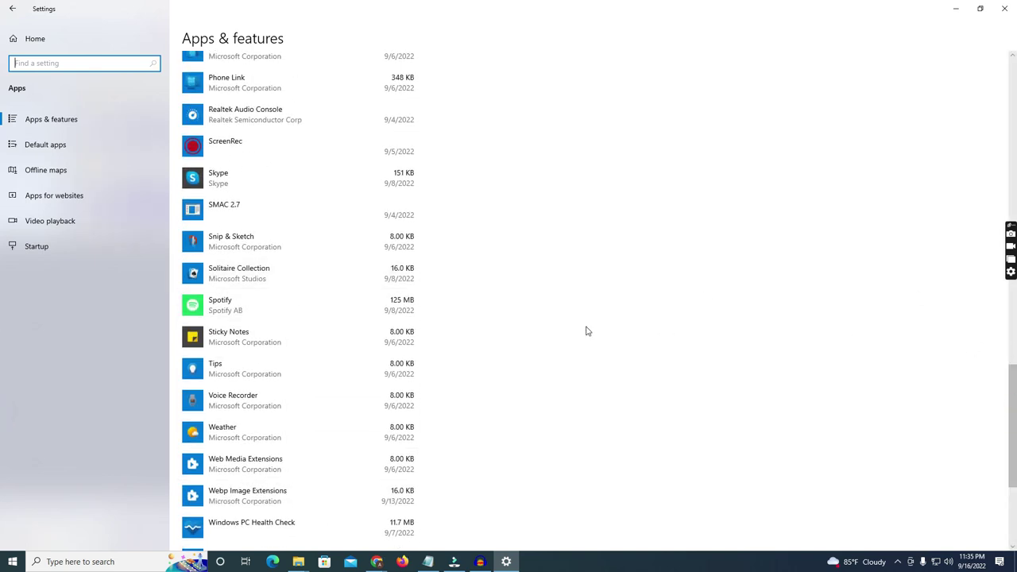
Expand ScreenRec to reveal its Modify and Uninstall options, then return to the list top
left_click(248, 148)
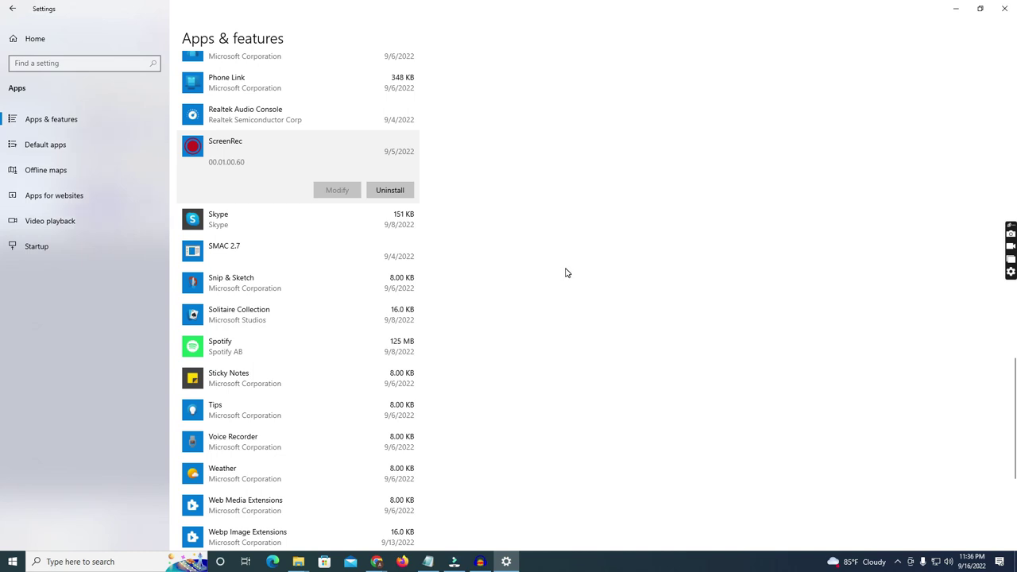
scroll(545, 237, "up", 10)
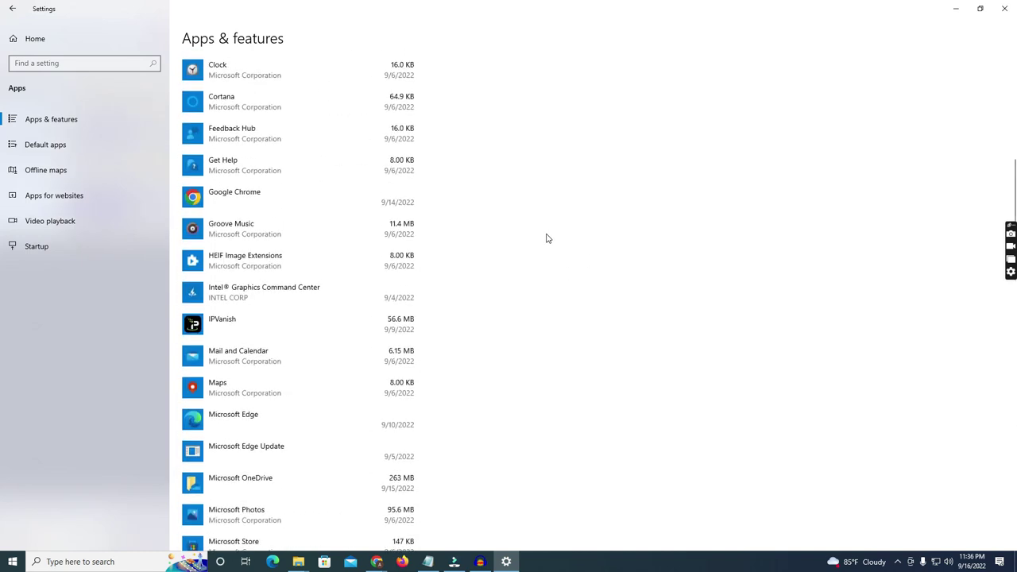
scroll(546, 237, "up", 5)
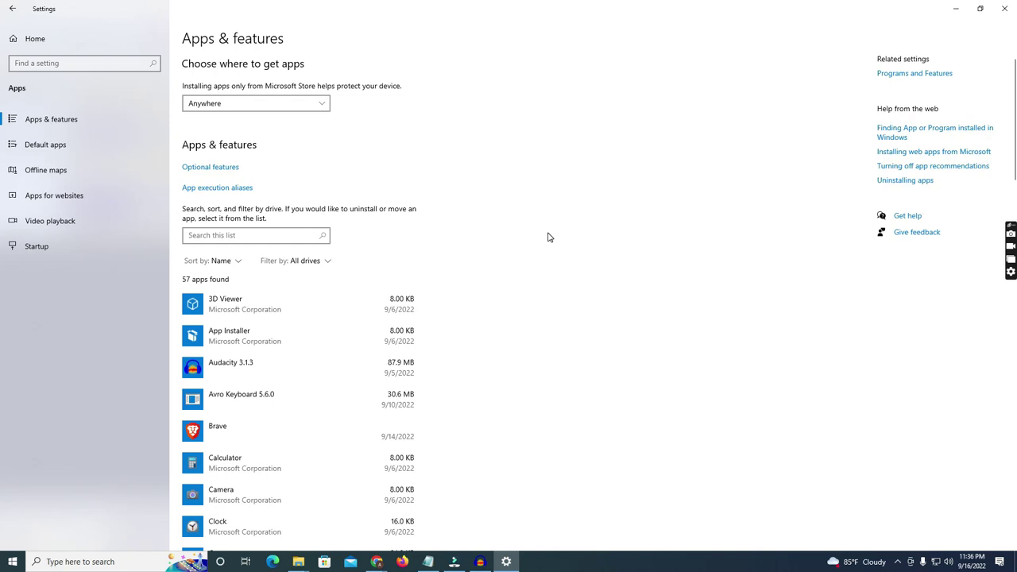
left_click(5, 562)
left_click(14, 514)
key("super")
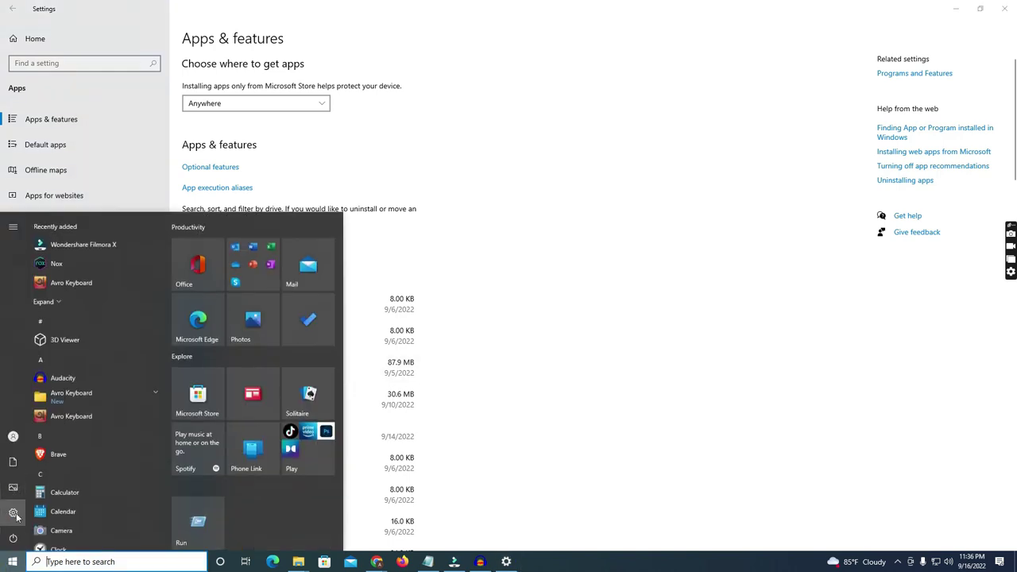
left_click(17, 514)
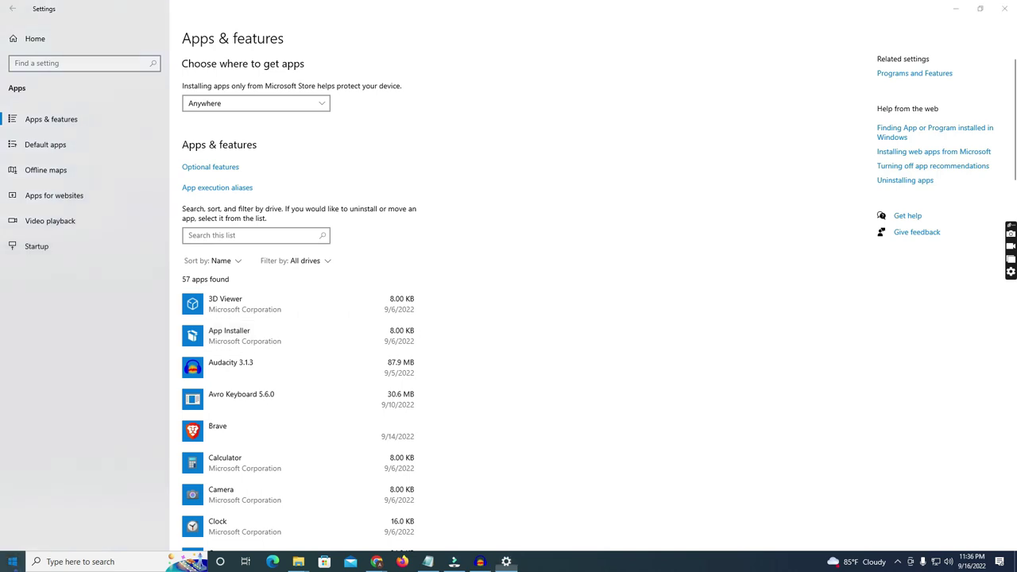
left_click(12, 562)
left_click(16, 511)
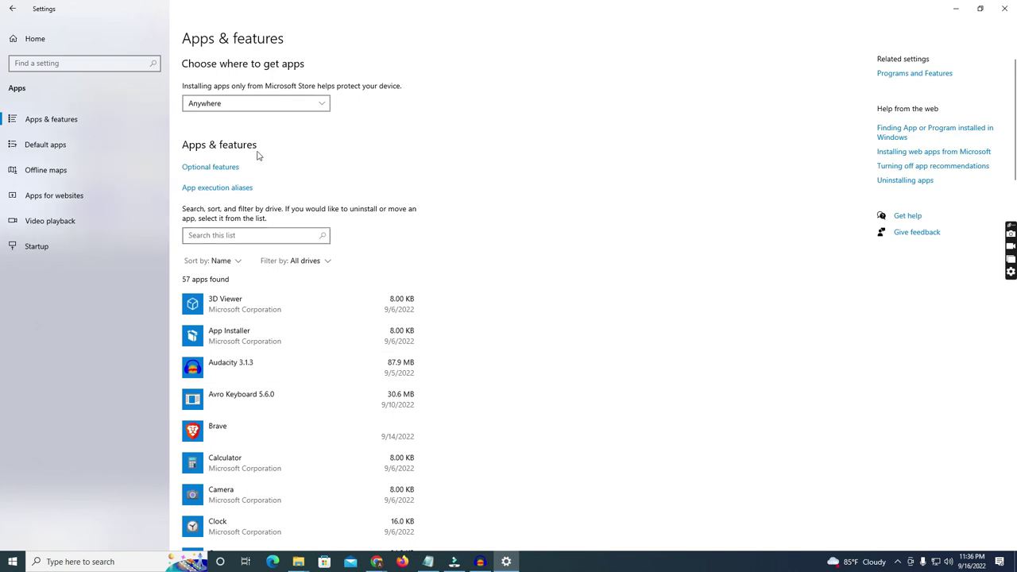
left_click(50, 125)
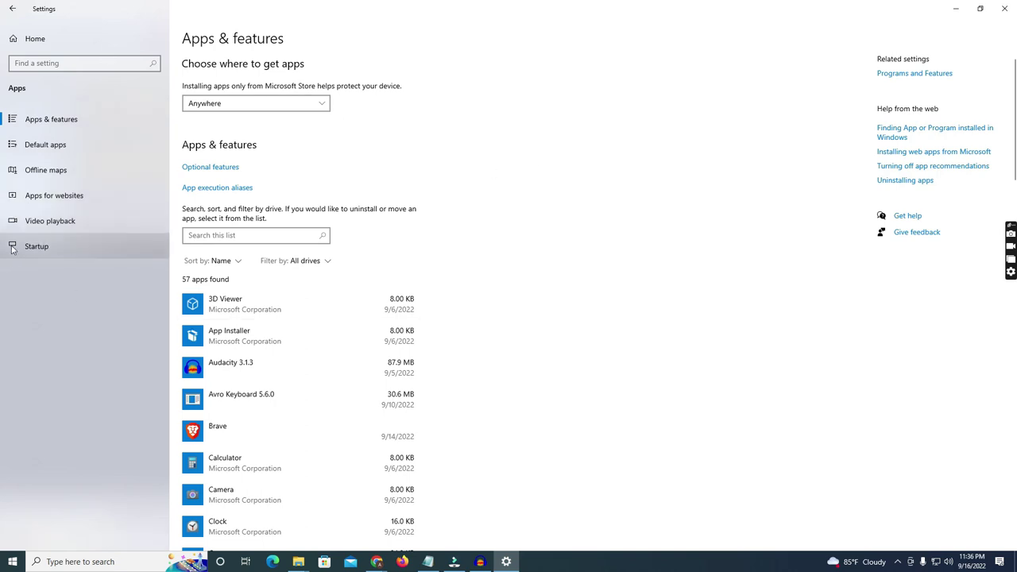
Go to the Startup page and review each app's On/Off state and impact
left_click(45, 248)
scroll(687, 262, "down", 1)
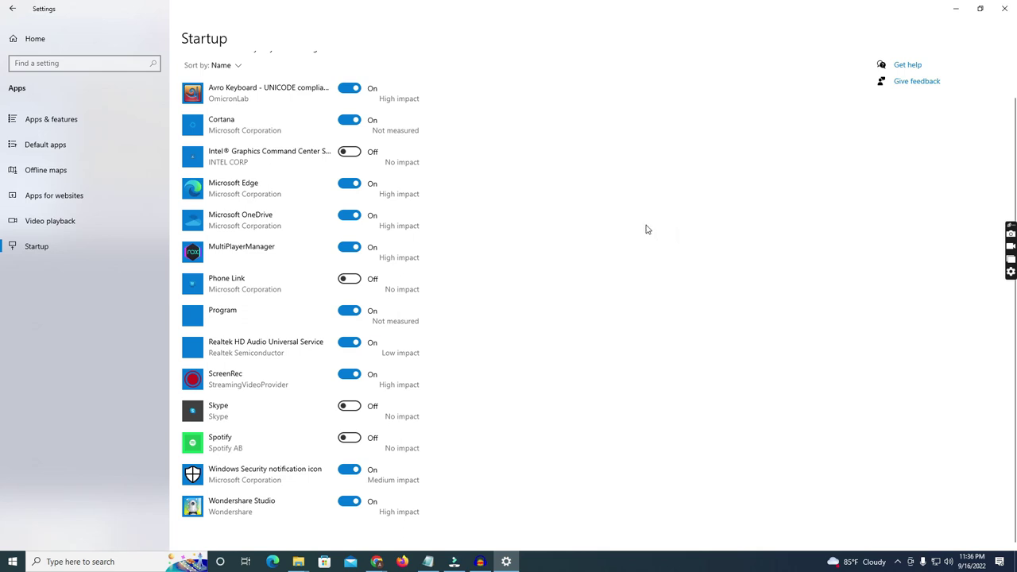
scroll(343, 328, "up", 1)
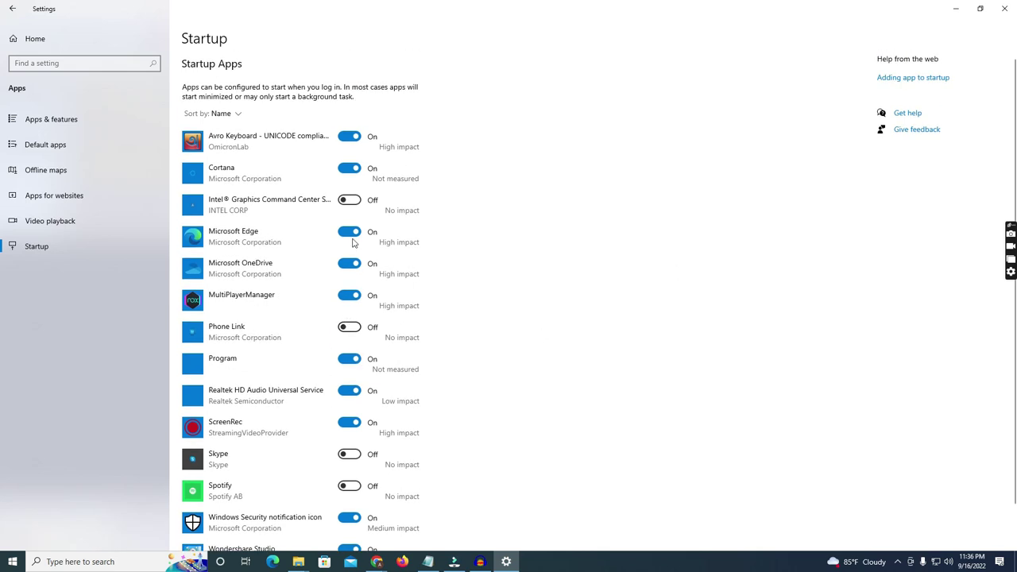
scroll(429, 222, "down", 1)
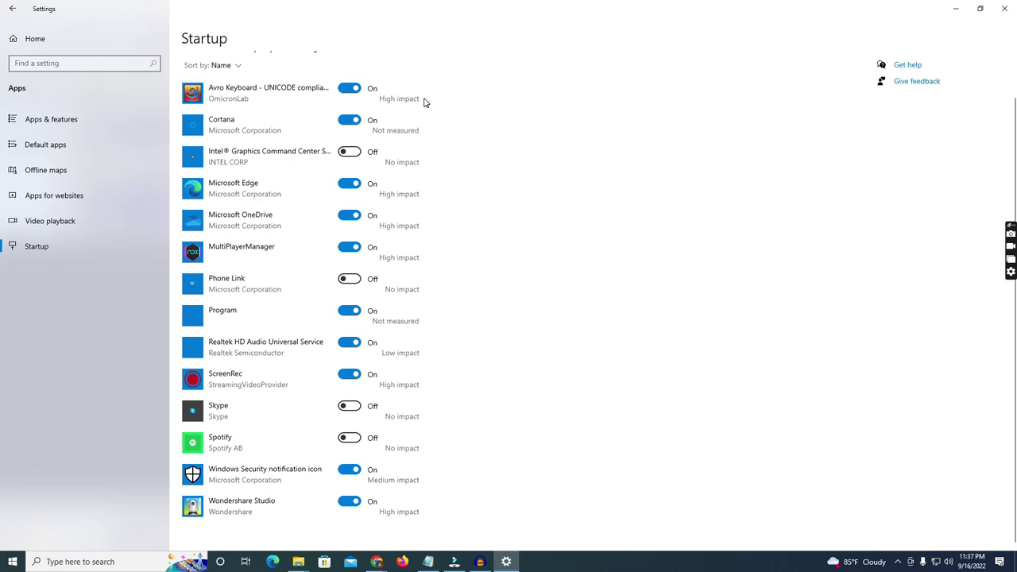
Toggle Avro Keyboard's startup switch off and back on, then show hidden tray icons
left_click(350, 88)
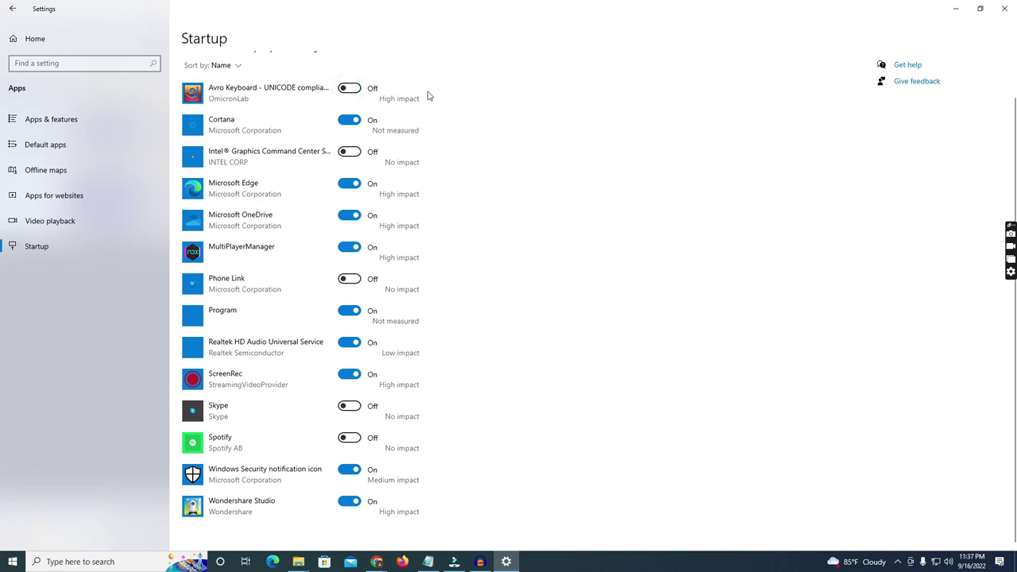
left_click(350, 88)
left_click(897, 562)
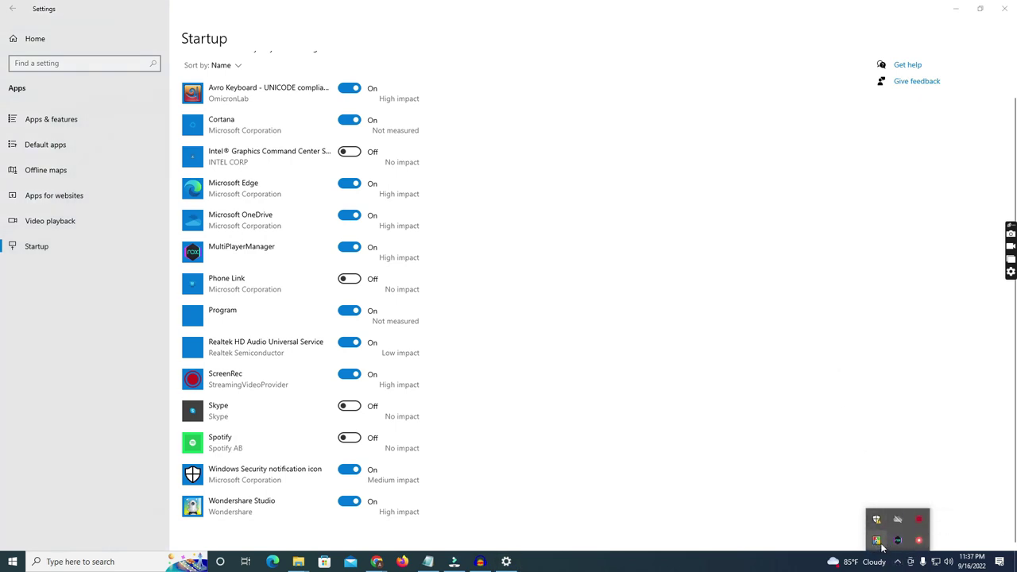
Bring up Avro Keyboard's top bar and send it back with Jump to system tray
left_click(876, 542)
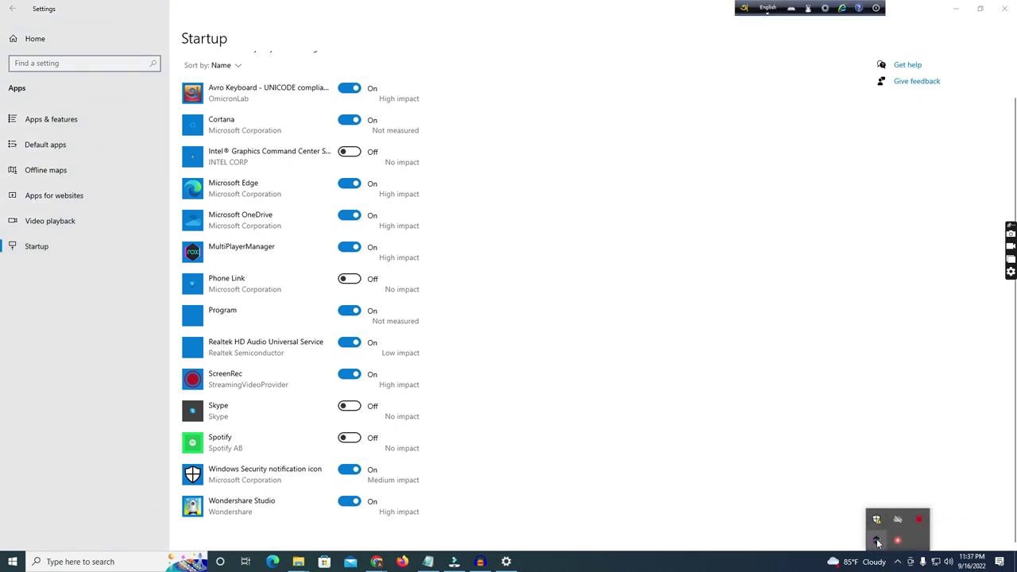
left_click(743, 8)
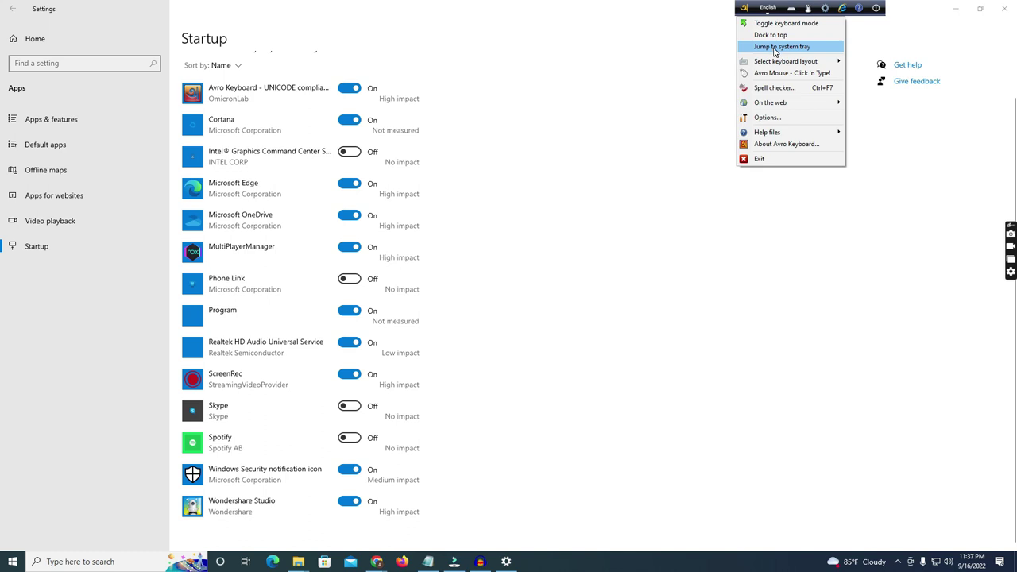
left_click(775, 47)
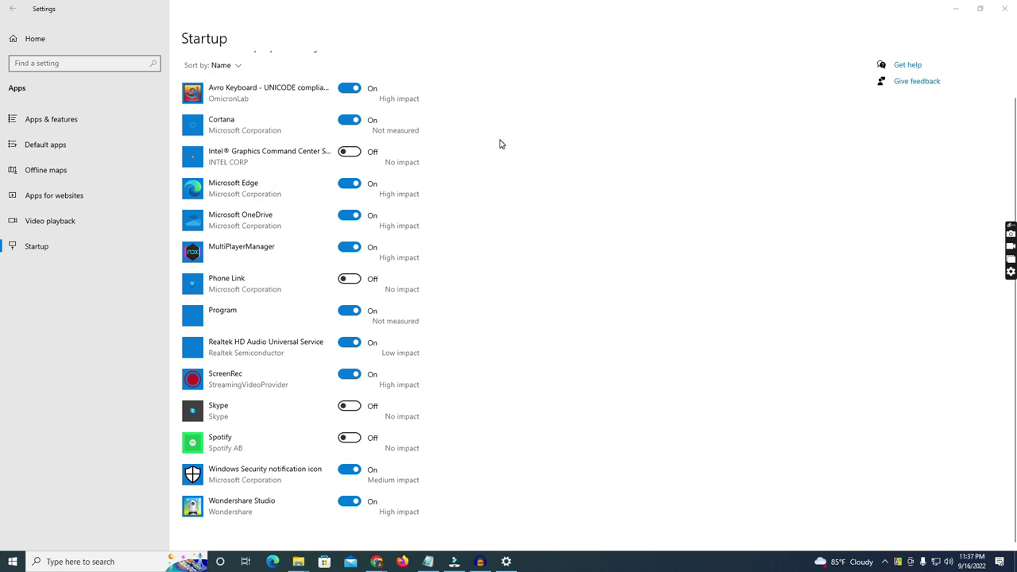
Turn off Cortana, Microsoft Edge and Microsoft OneDrive as startup apps
left_click(338, 122)
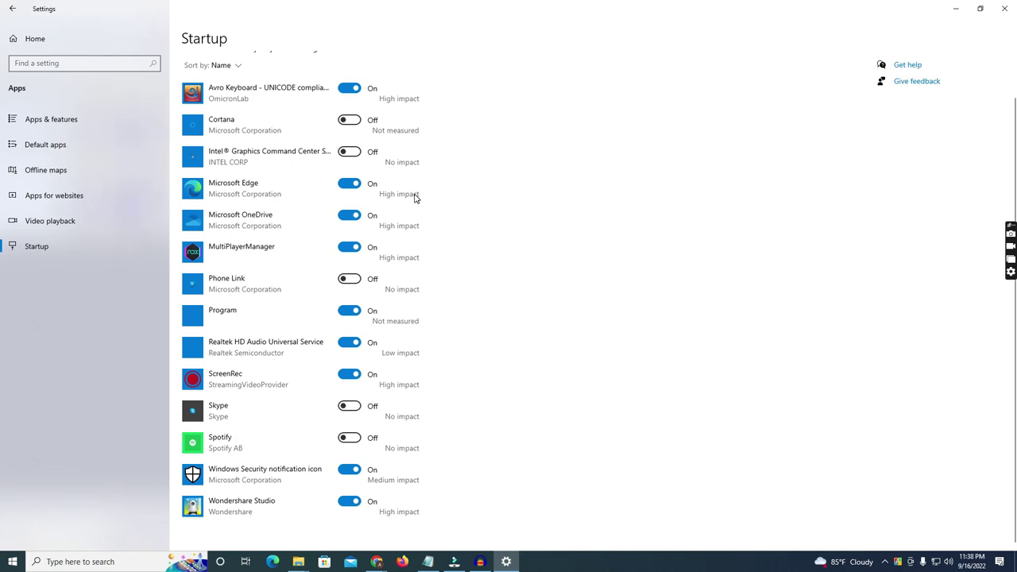
left_click(348, 186)
left_click(348, 222)
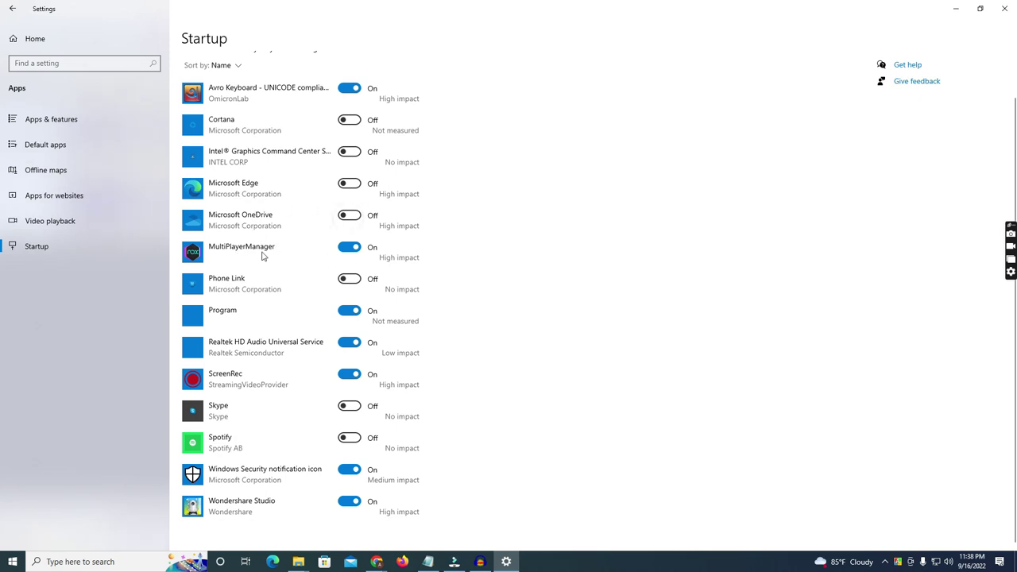
scroll(213, 379, "up", 1)
scroll(283, 302, "down", 1)
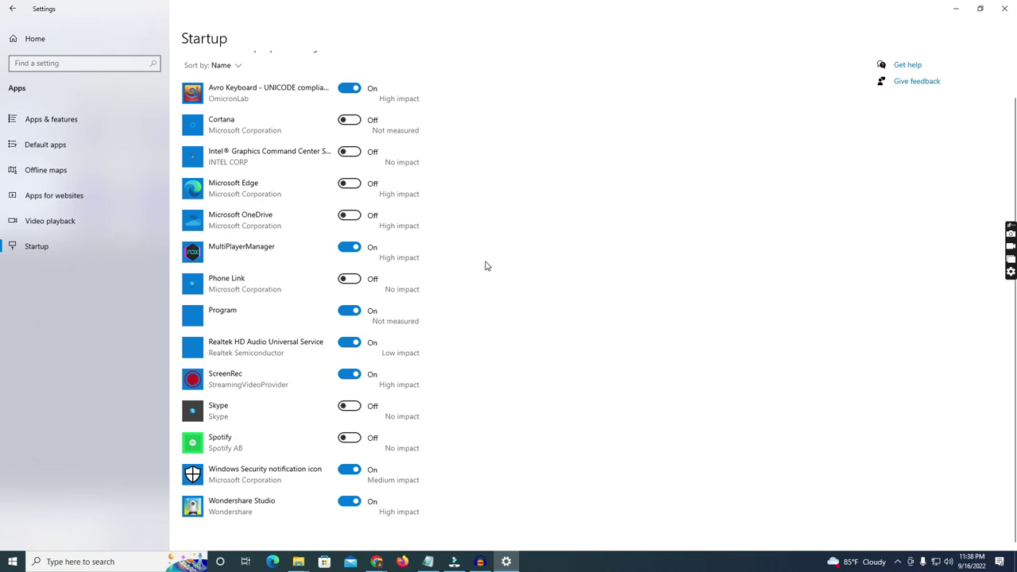
Turn off MultiPlayerManager and Program at startup, and switch Skype to On
left_click(349, 249)
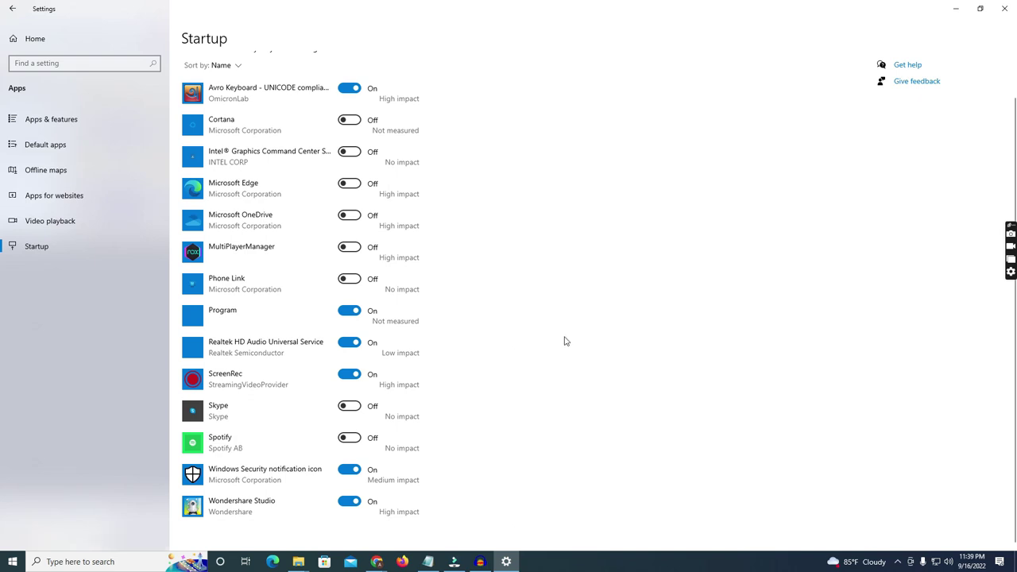
left_click(349, 313)
left_click(352, 406)
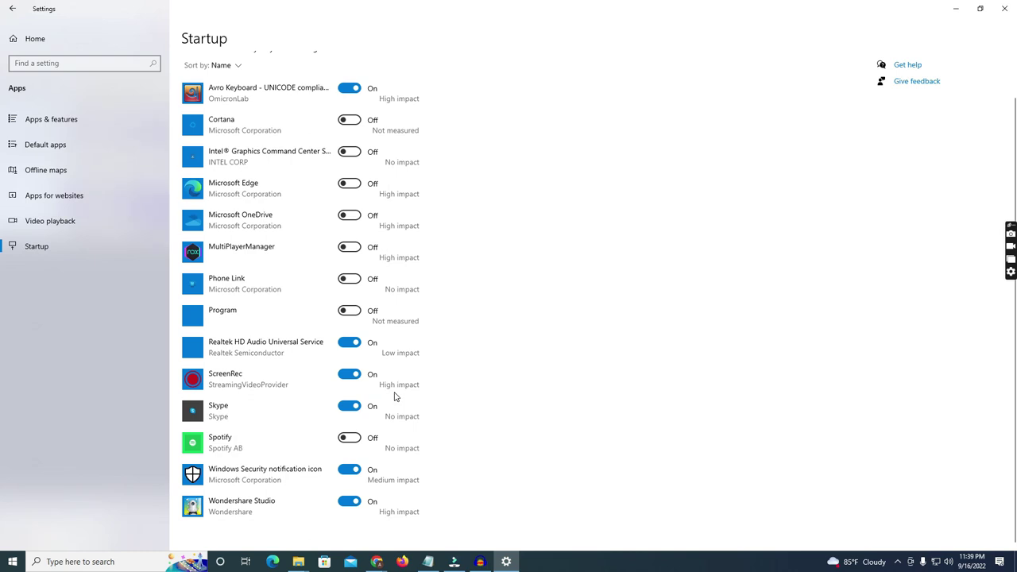
Turn off Skype, Wondershare Studio, Avro Keyboard and ScreenRec as startup apps
left_click(350, 406)
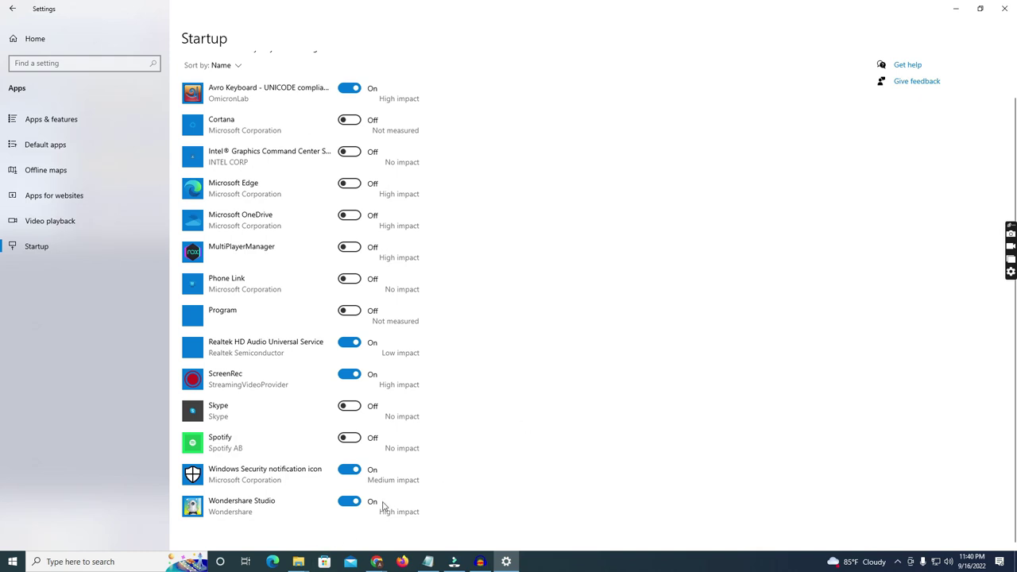
left_click(348, 501)
scroll(499, 483, "up", 2)
scroll(523, 474, "down", 1)
scroll(524, 137, "up", 1)
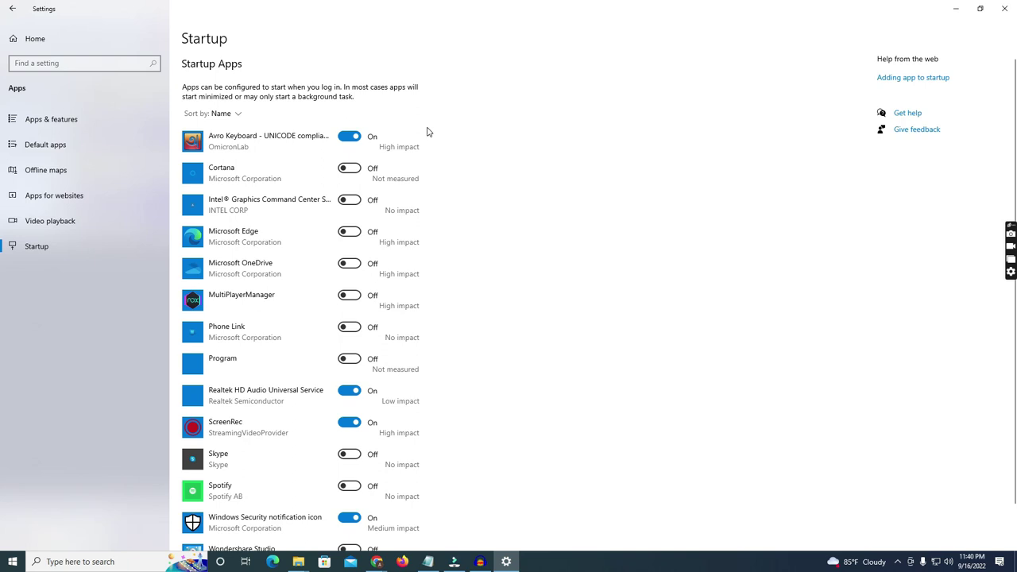
left_click(349, 136)
scroll(402, 262, "down", 1)
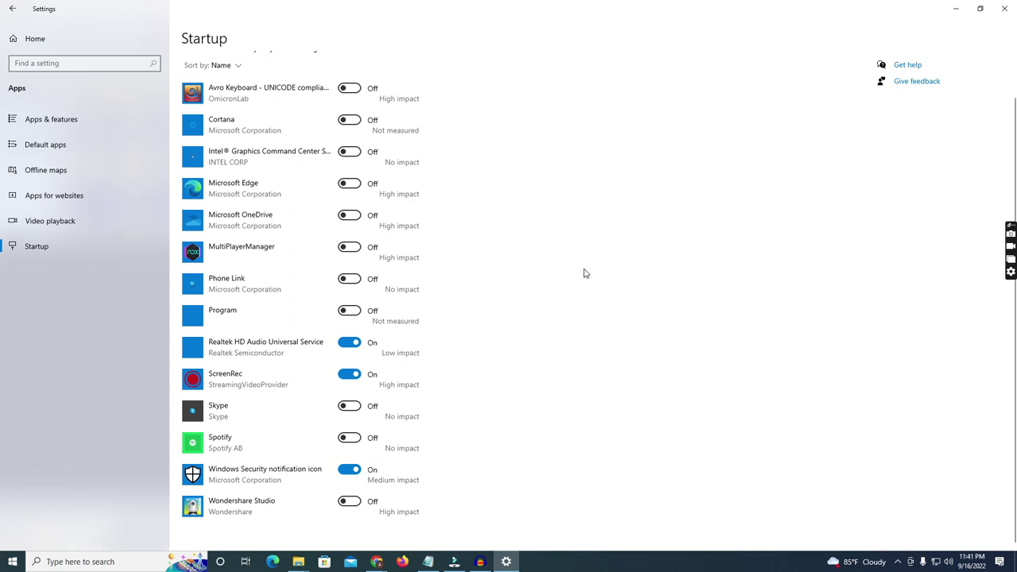
left_click(358, 376)
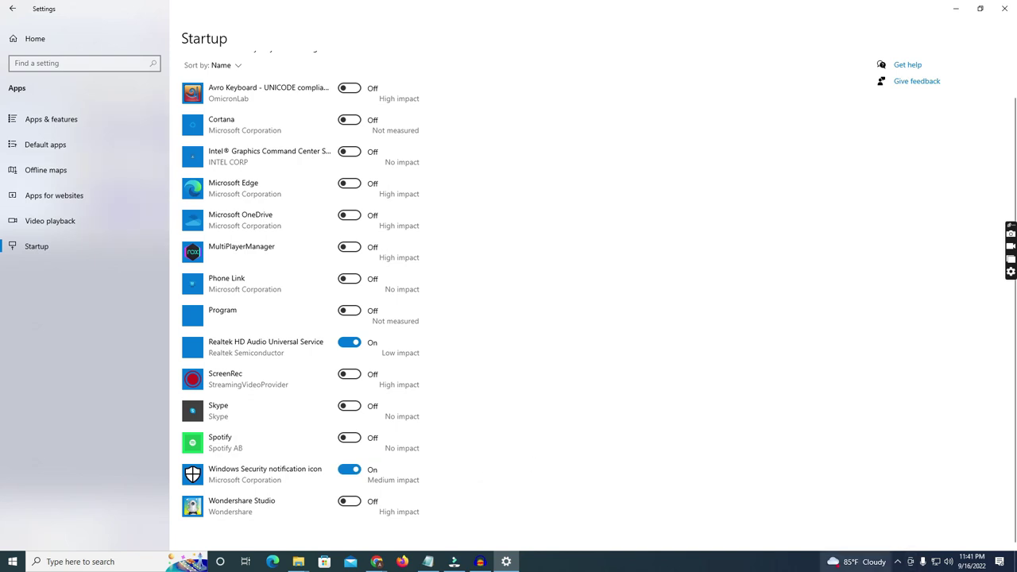
From the hidden tray icons, choose the bottom item in ScreenRec's right-click menu
left_click(896, 562)
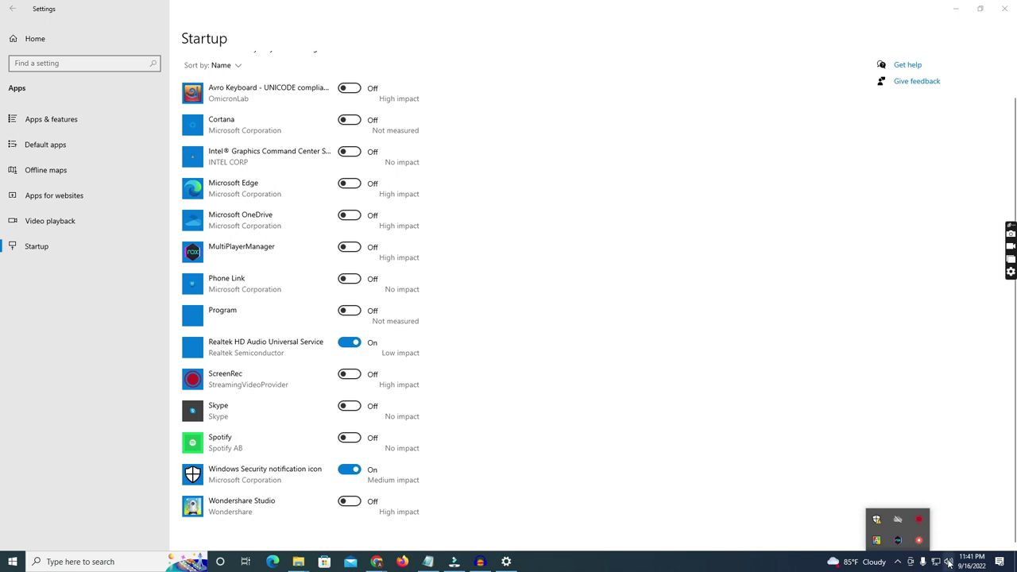
right_click(919, 541)
left_click(921, 524)
scroll(656, 386, "up", 2)
scroll(644, 384, "down", 2)
scroll(382, 104, "up", 1)
scroll(591, 261, "down", 1)
scroll(429, 309, "up", 1)
scroll(409, 310, "down", 1)
Close Settings, search the Start menu for 'start', then dismiss the search
left_click(1005, 8)
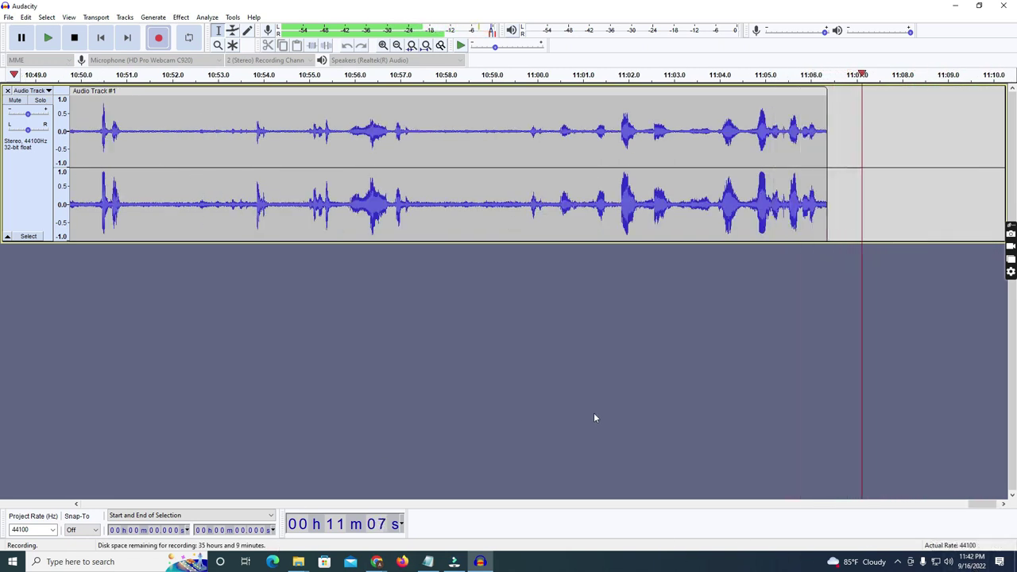
key("super")
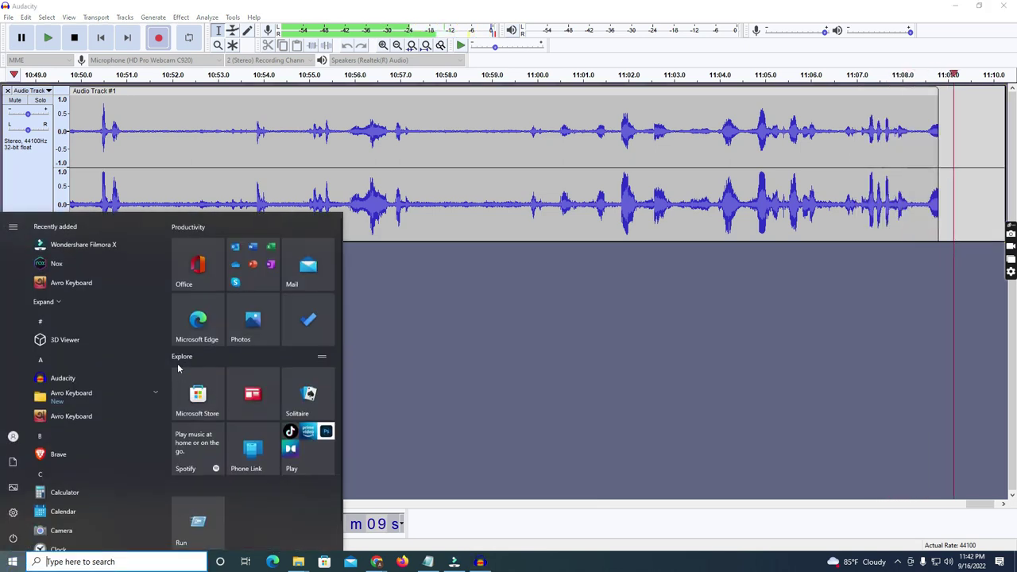
type("sa")
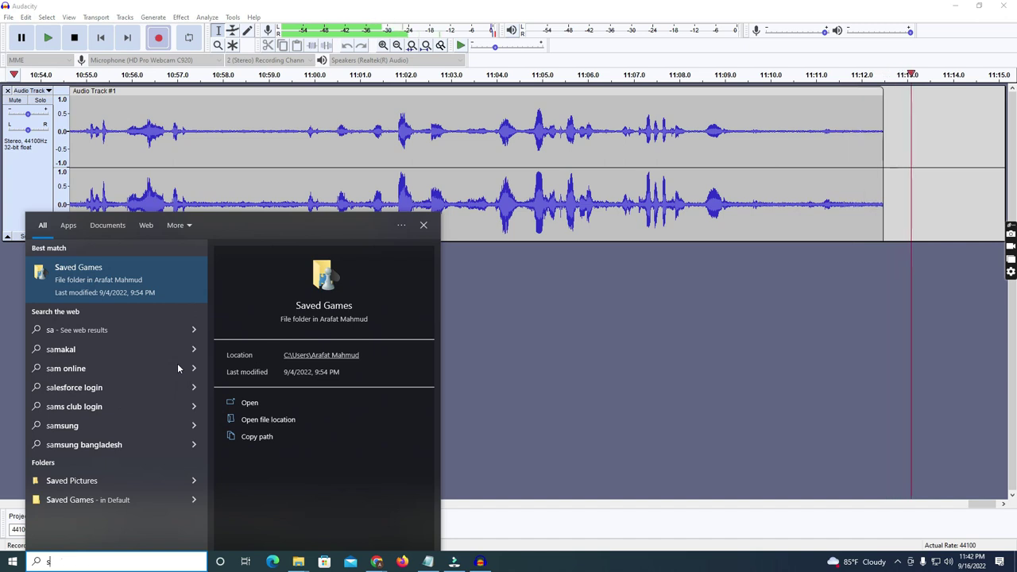
key("BackSpace")
type("tart")
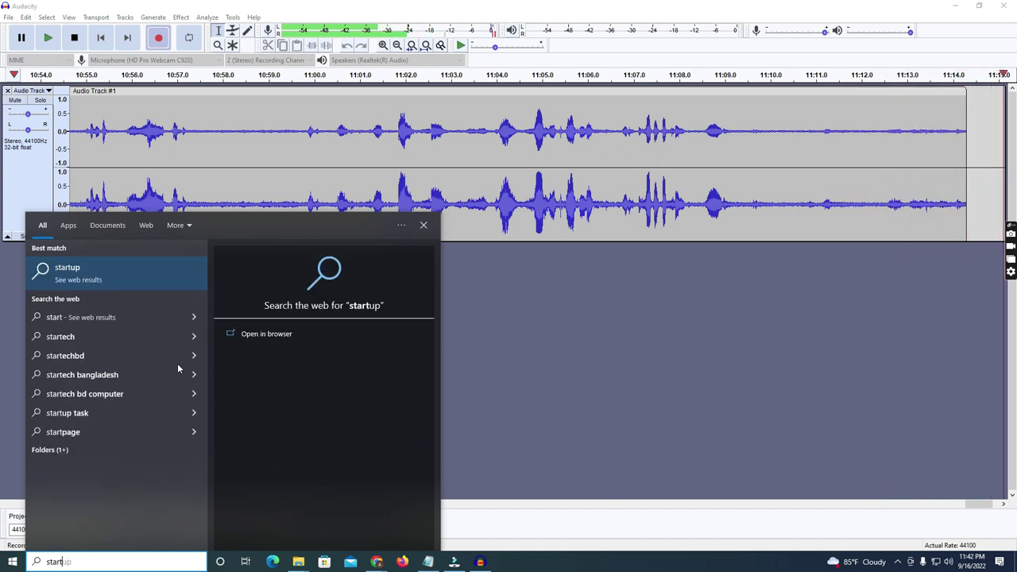
key("Escape")
Relaunch Settings from Start and go to Apps, then the Startup page
left_click(13, 562)
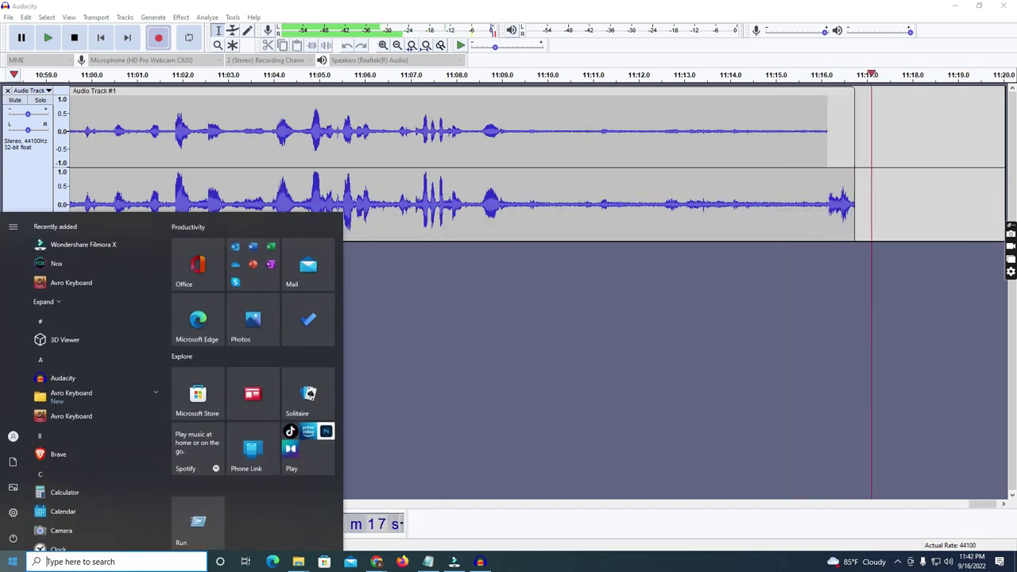
left_click(14, 513)
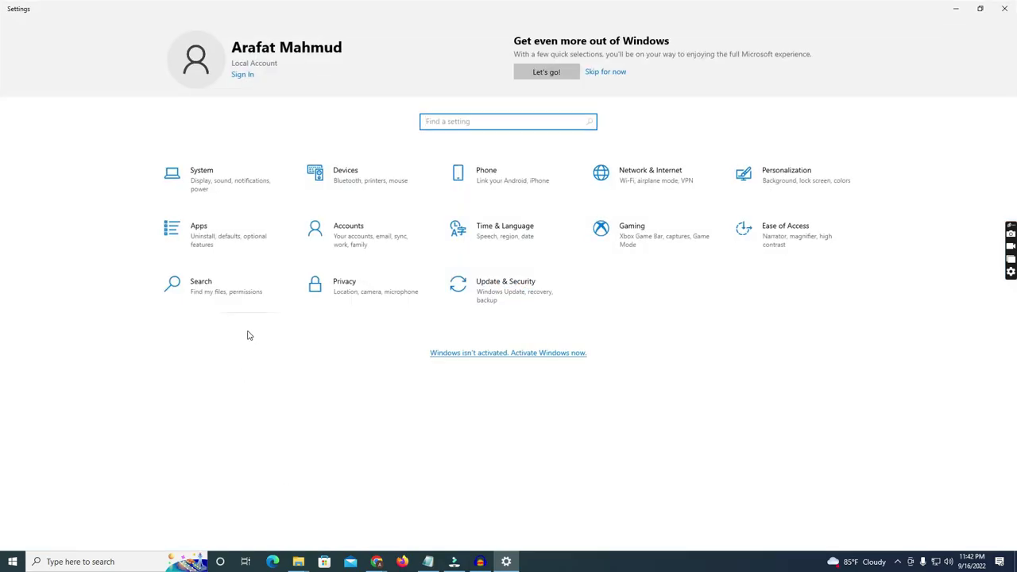
left_click(200, 243)
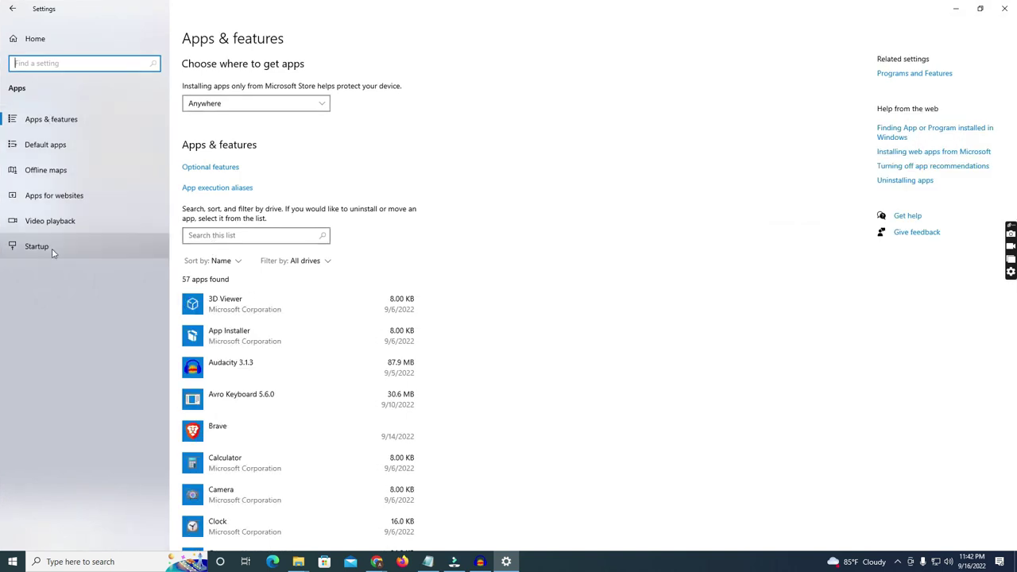
left_click(27, 247)
scroll(357, 429, "down", 1)
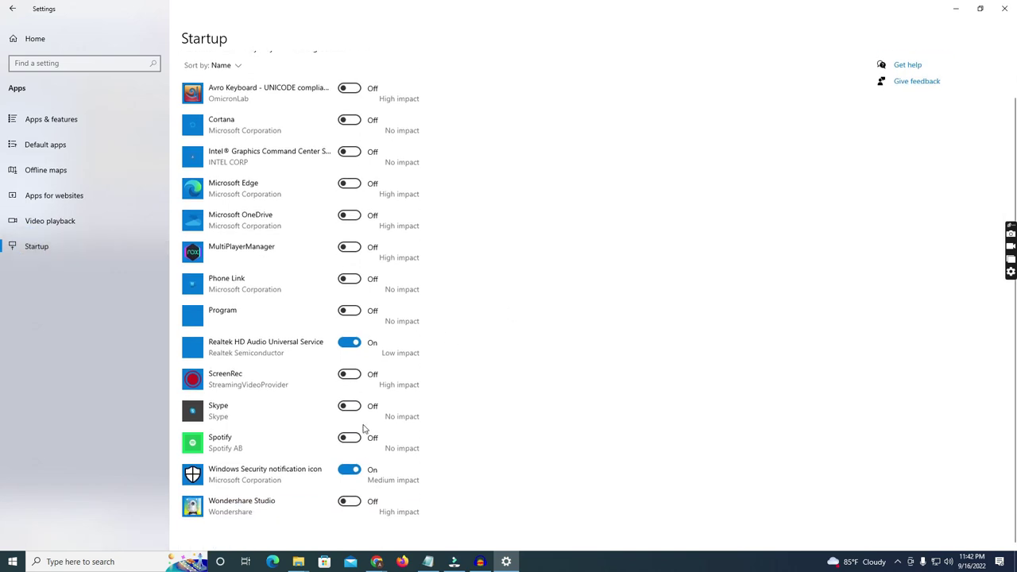
scroll(638, 411, "up", 1)
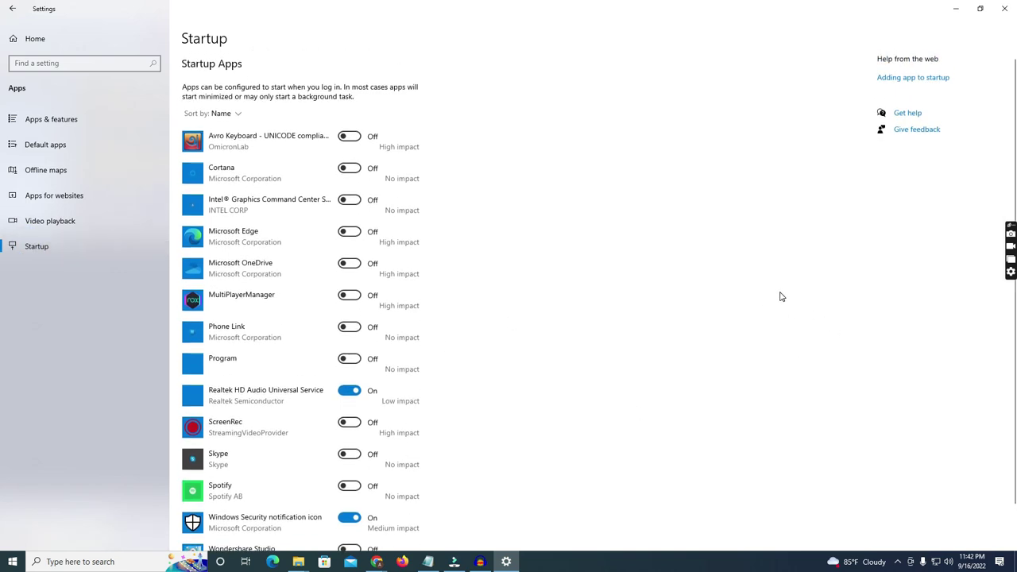
scroll(739, 310, "down", 1)
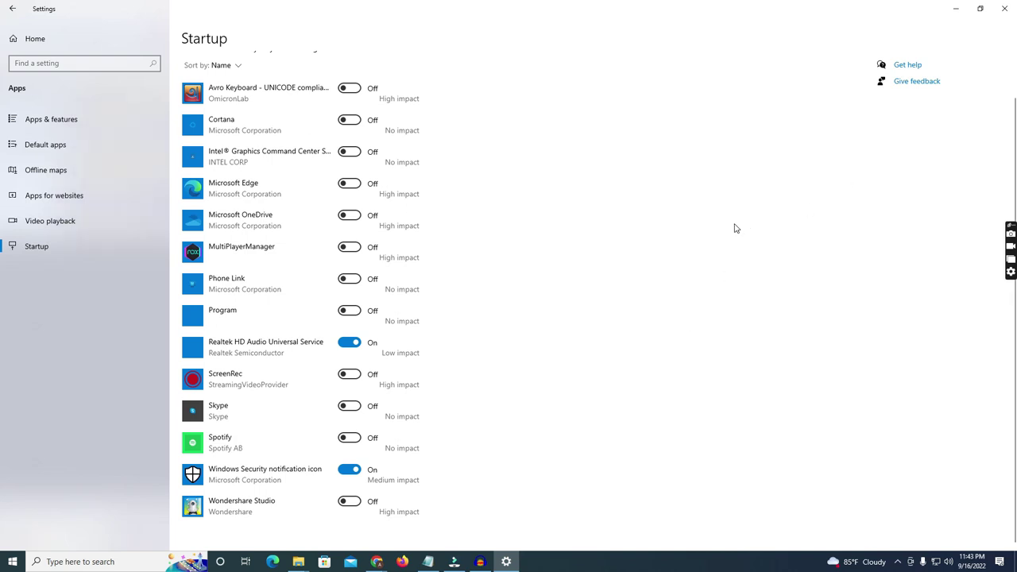
left_click(480, 562)
left_click(480, 563)
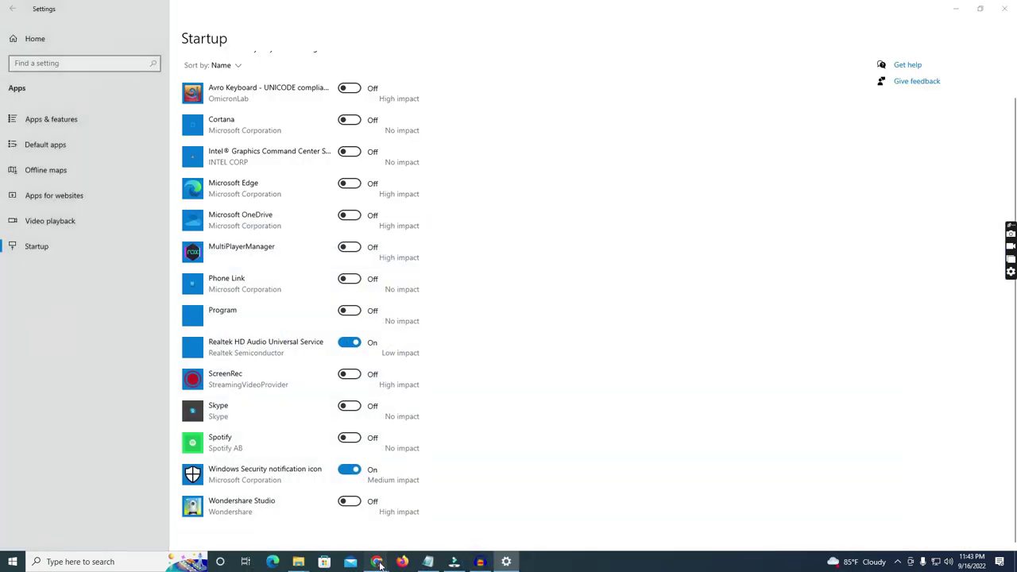
left_click(326, 528)
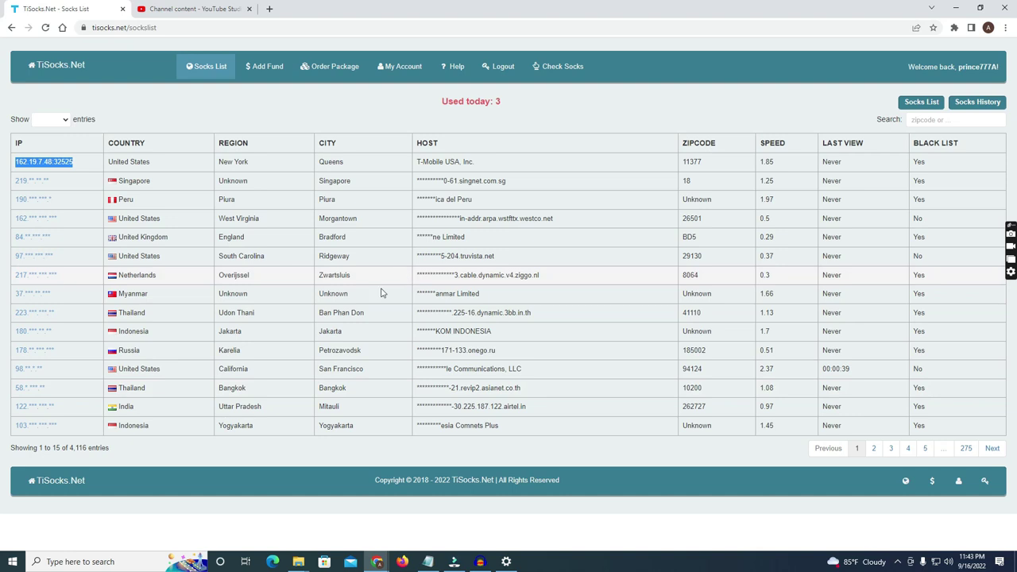
left_click(171, 8)
left_click(72, 9)
left_click(332, 105)
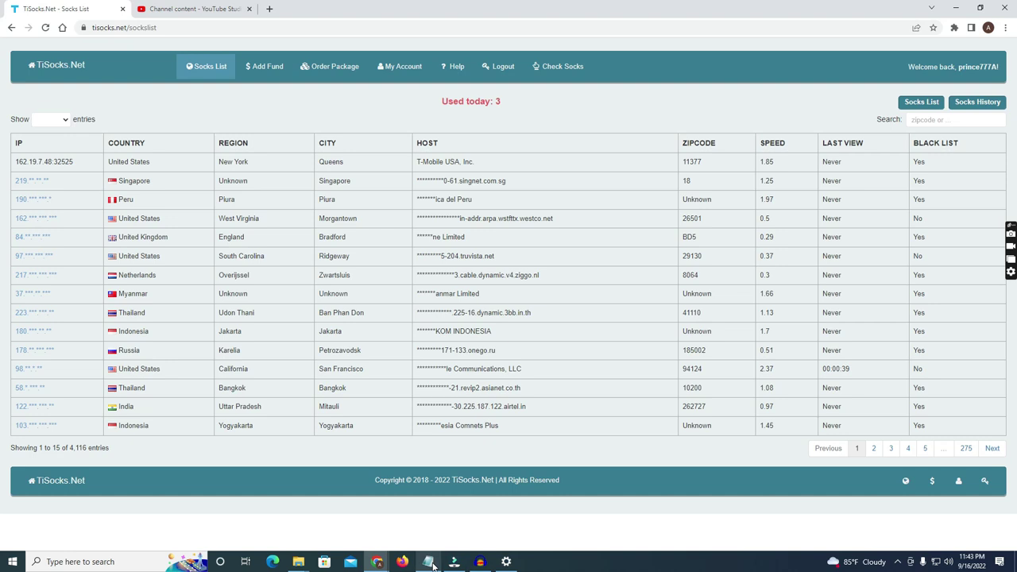
left_click(475, 562)
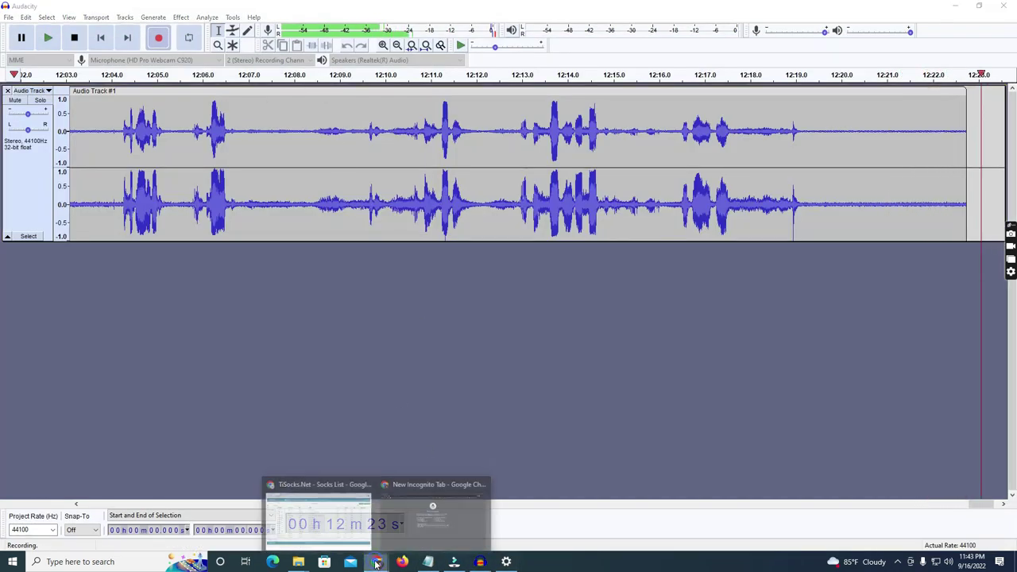
left_click(509, 562)
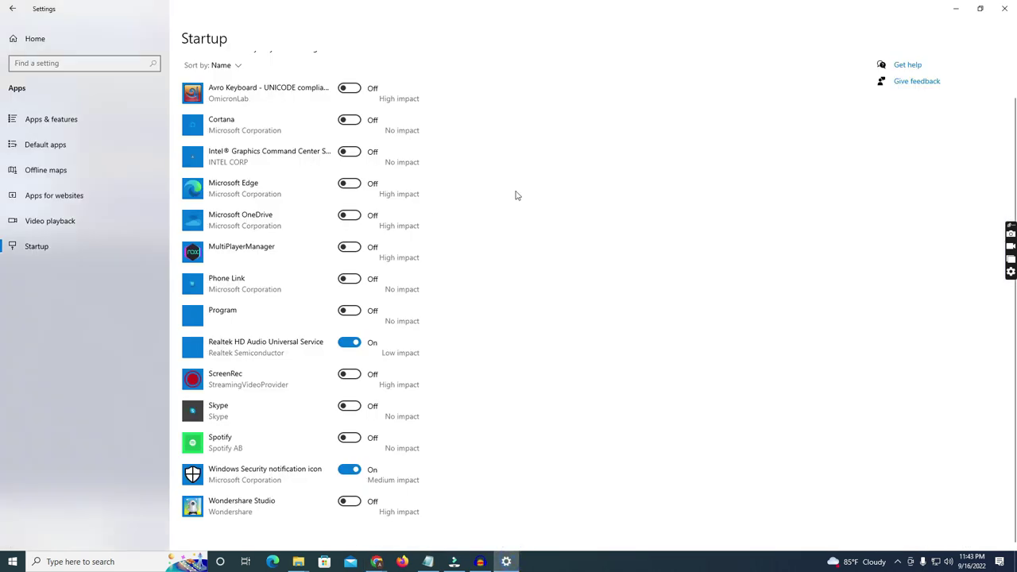
scroll(536, 216, "up", 2)
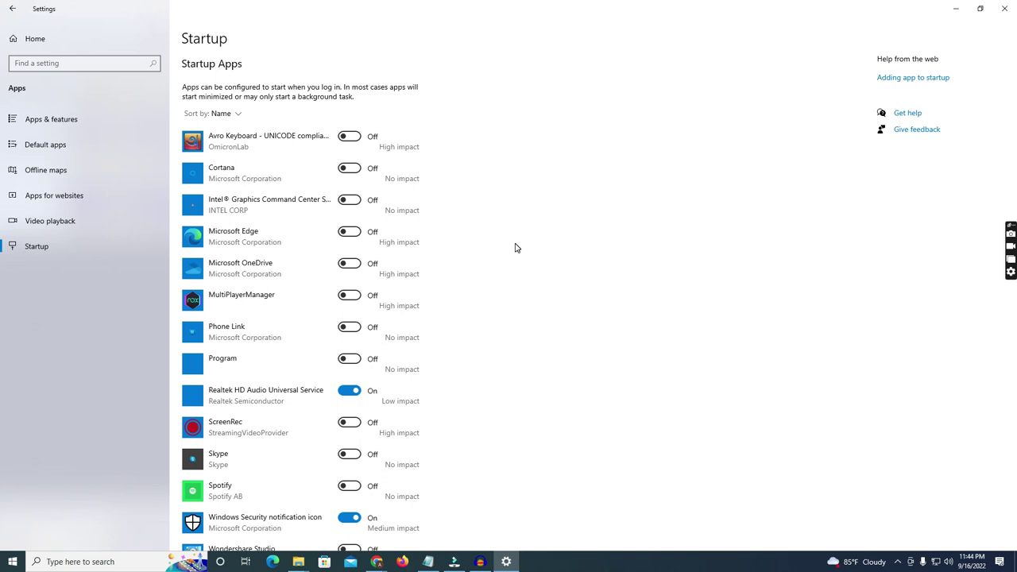
Launch Task Manager from the taskbar menu and view the CPU and memory performance graphs
right_click(688, 562)
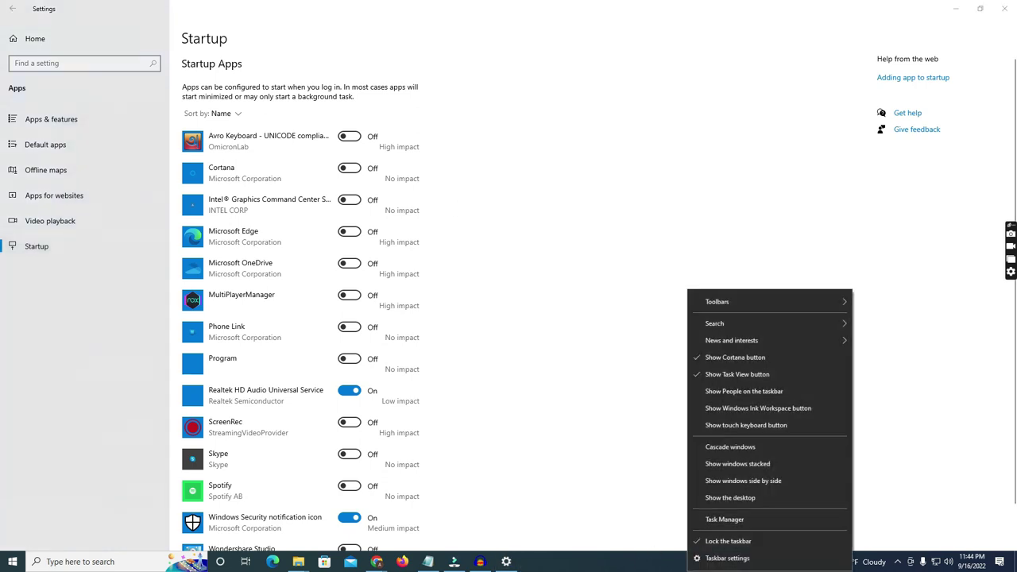
left_click(734, 518)
left_click(79, 48)
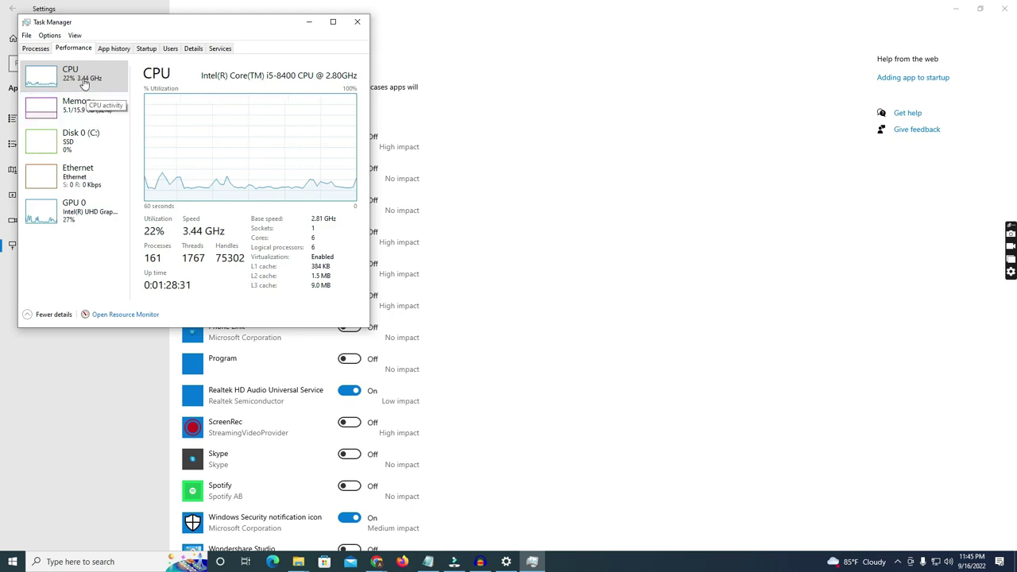
left_click(84, 109)
left_click(108, 74)
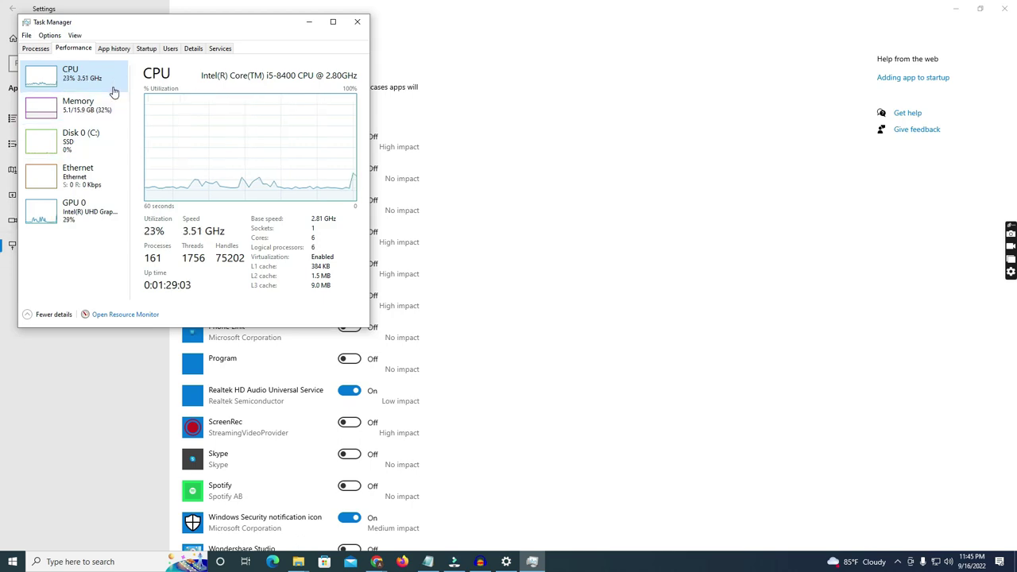
Switch between the Memory and CPU graphs, ending on CPU at 13% utilization
left_click(88, 106)
left_click(76, 80)
left_click(79, 103)
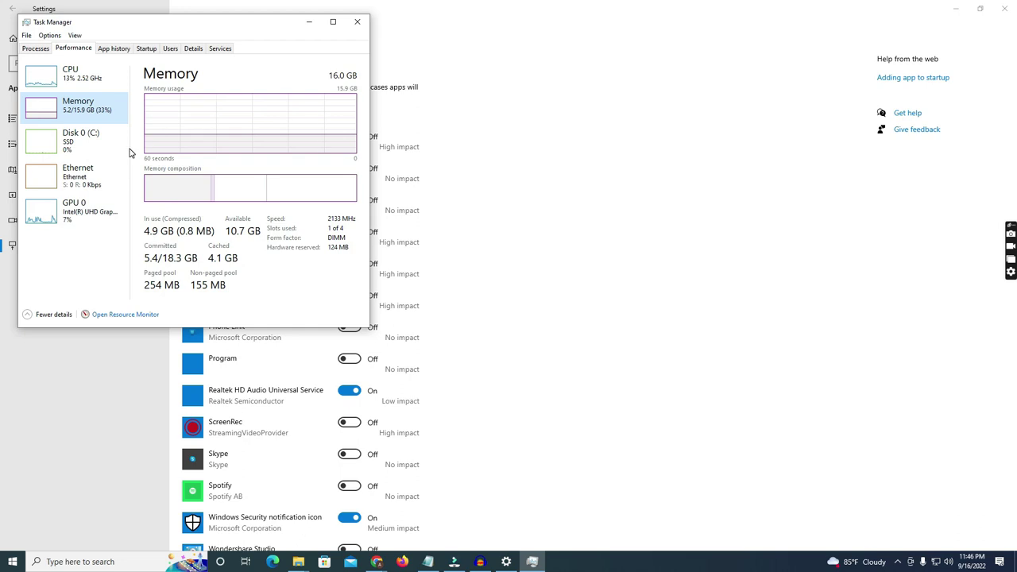
left_click(68, 79)
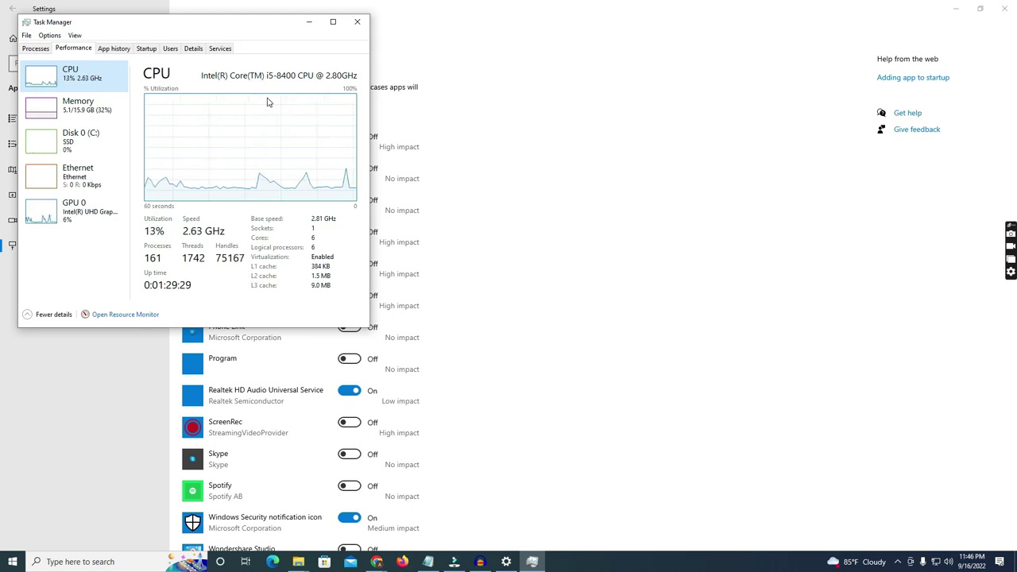
left_click(309, 23)
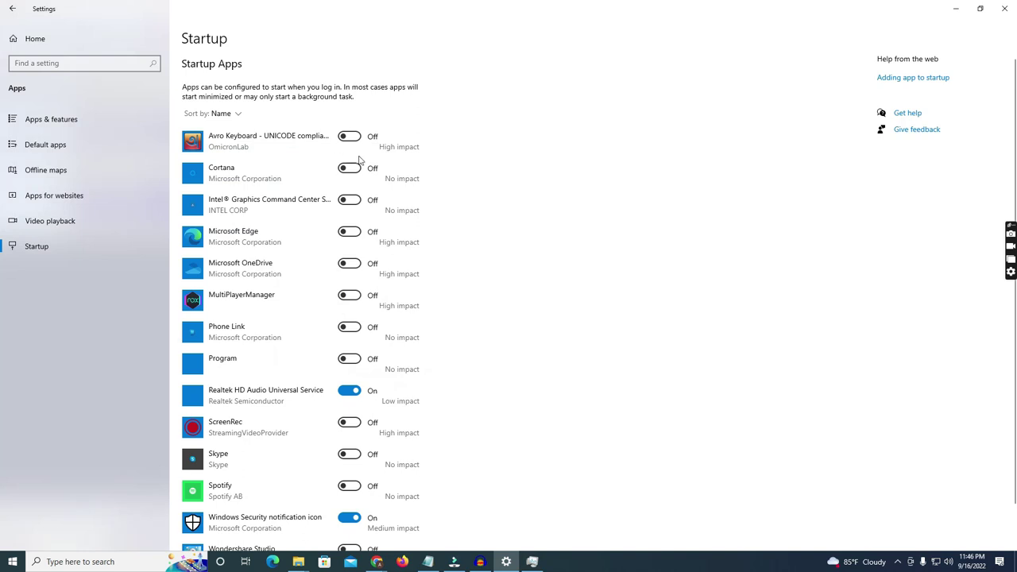
scroll(377, 177, "down", 2)
scroll(399, 310, "up", 2)
scroll(477, 441, "down", 1)
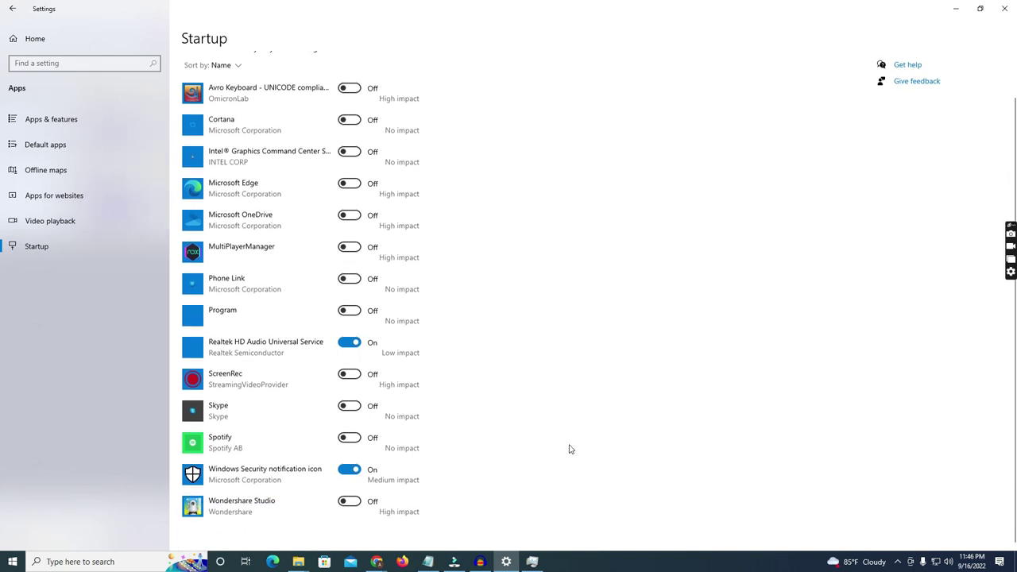